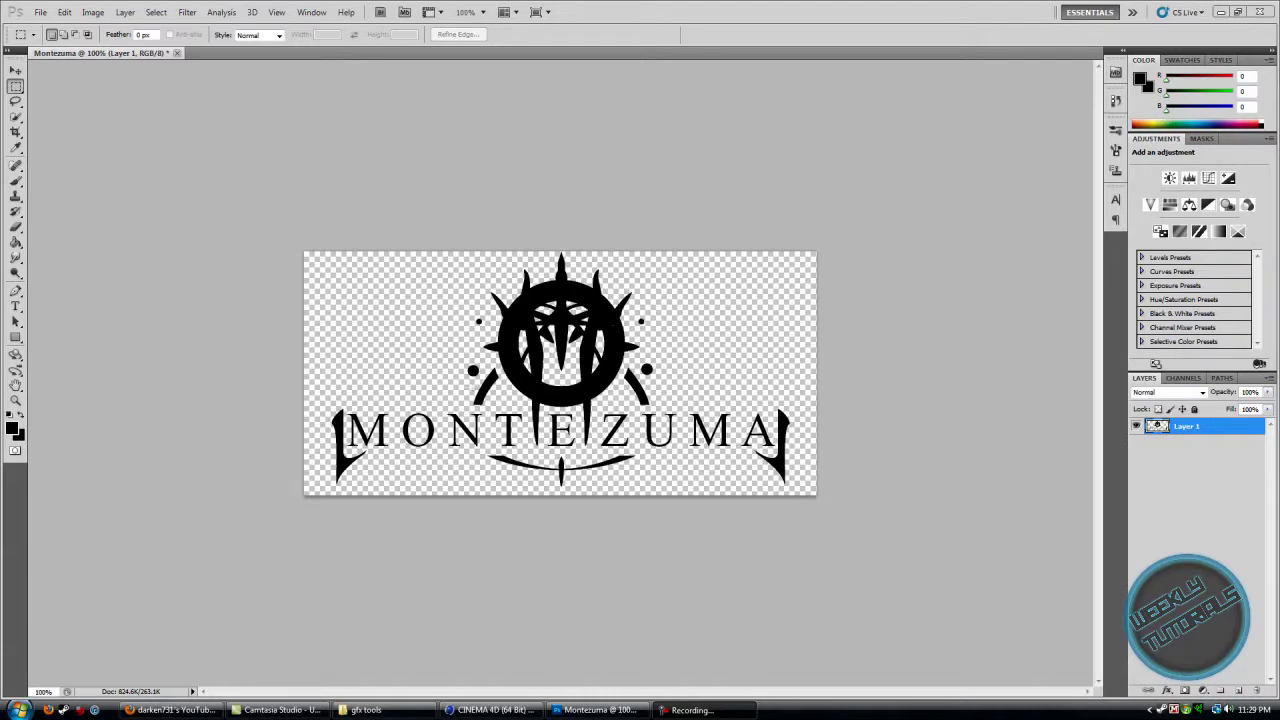
# Step: Load Layer 1's logo pixels as a selection and convert it to a work path at 1.0 tolerance
pyautogui.keyDown('ctrl'); pyautogui.click(1160, 428); pyautogui.keyUp('ctrl')
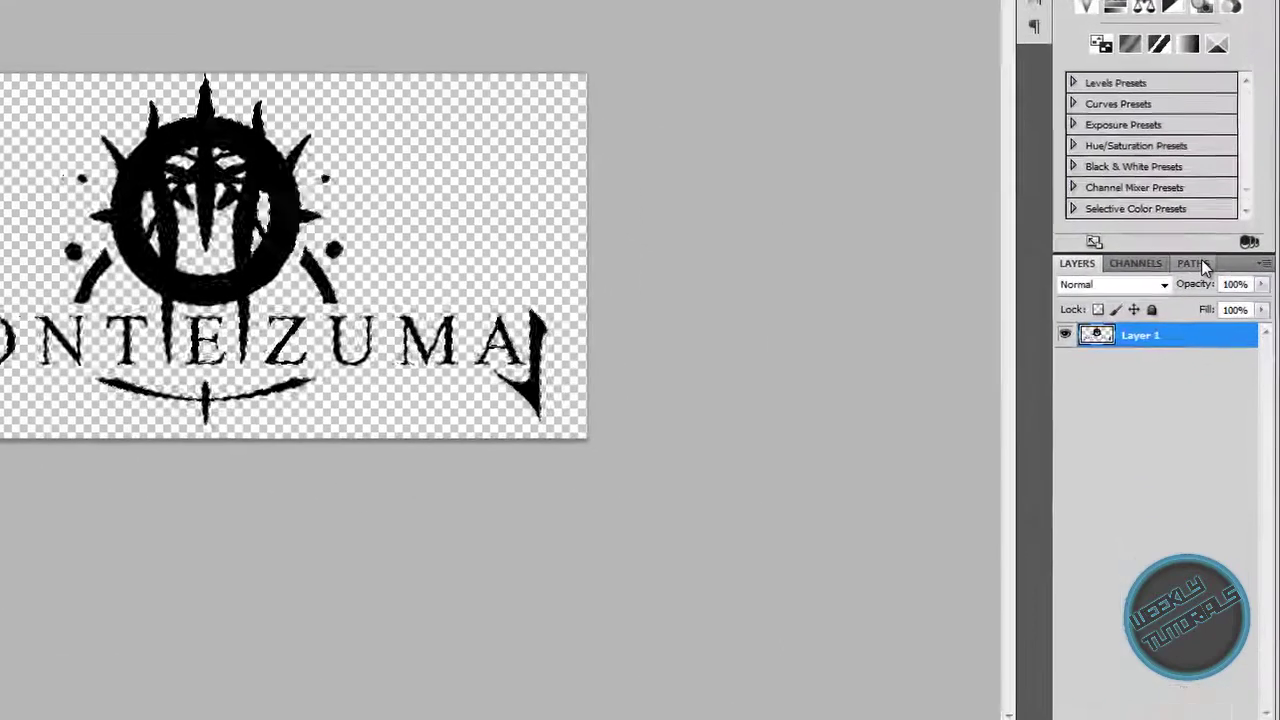
pyautogui.click(1199, 259)
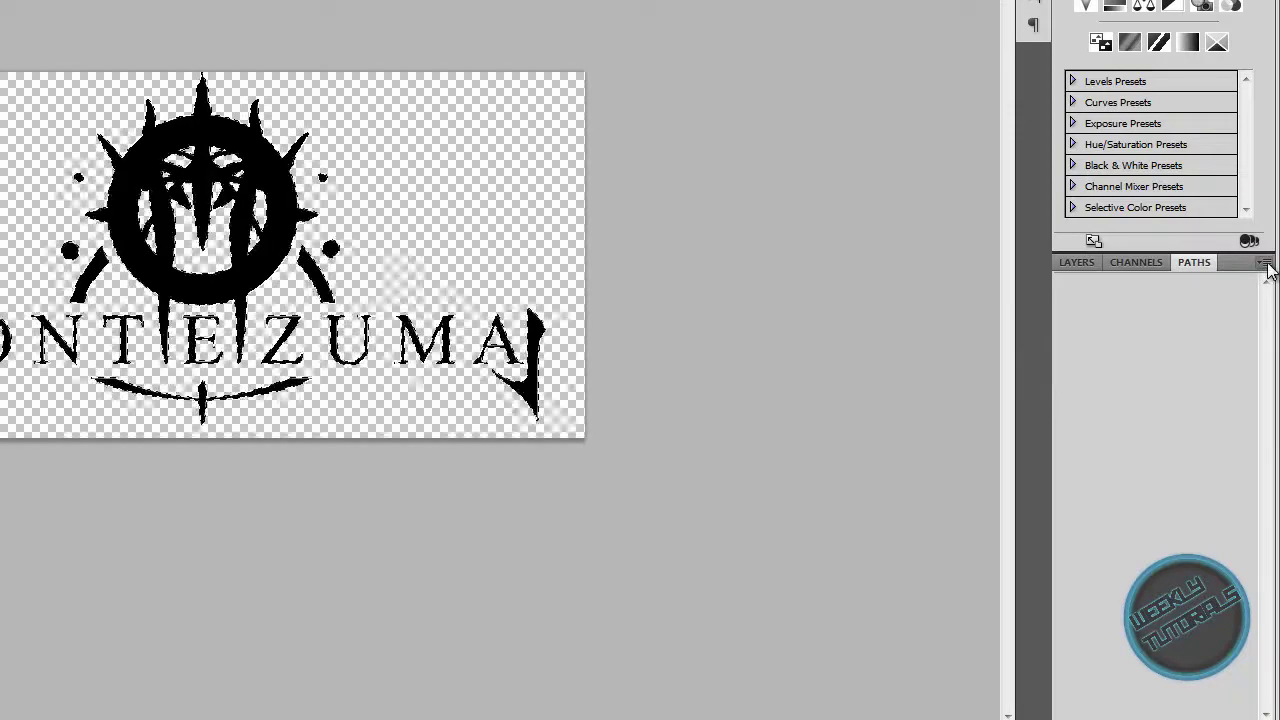
pyautogui.click(1262, 263)
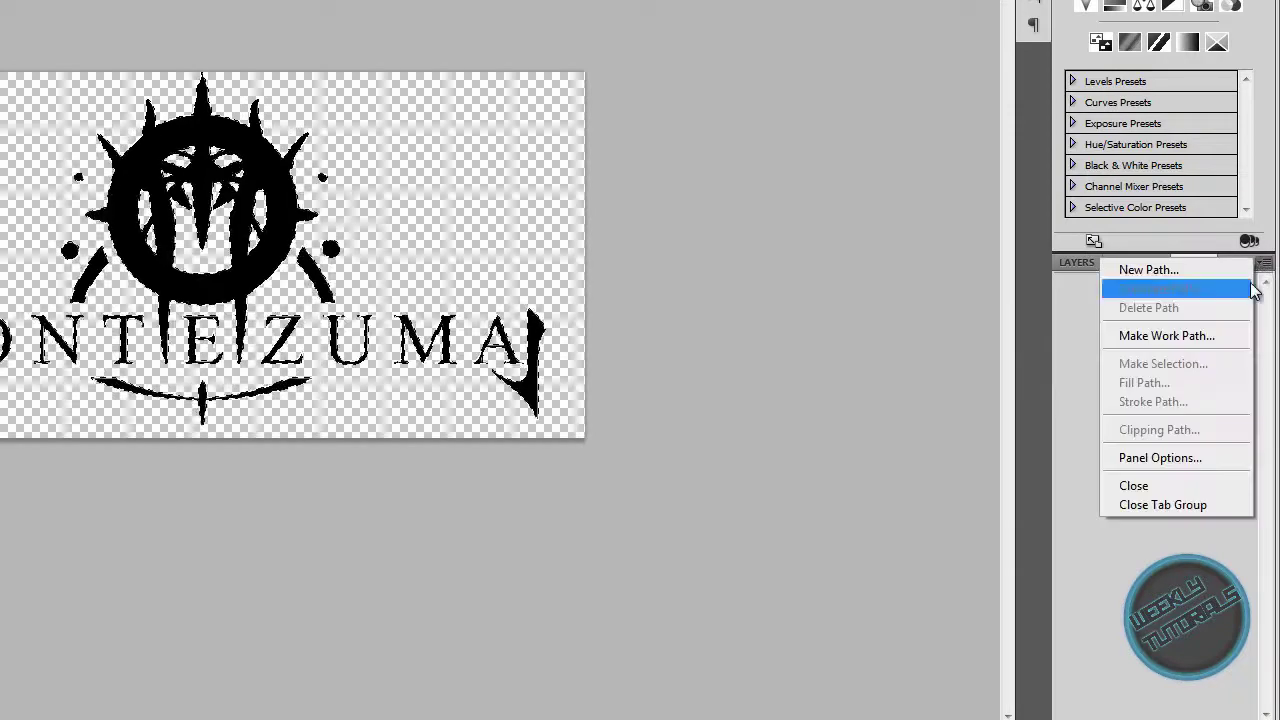
pyautogui.click(1225, 337)
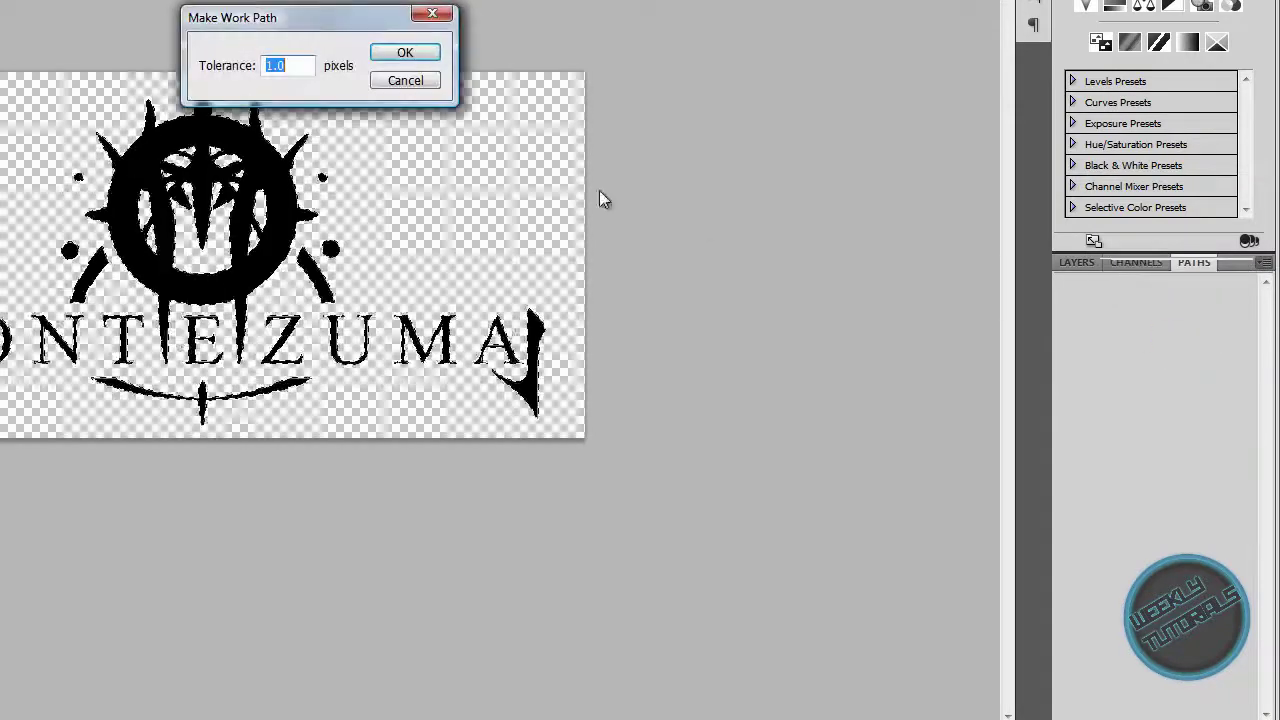
pyautogui.click(408, 54)
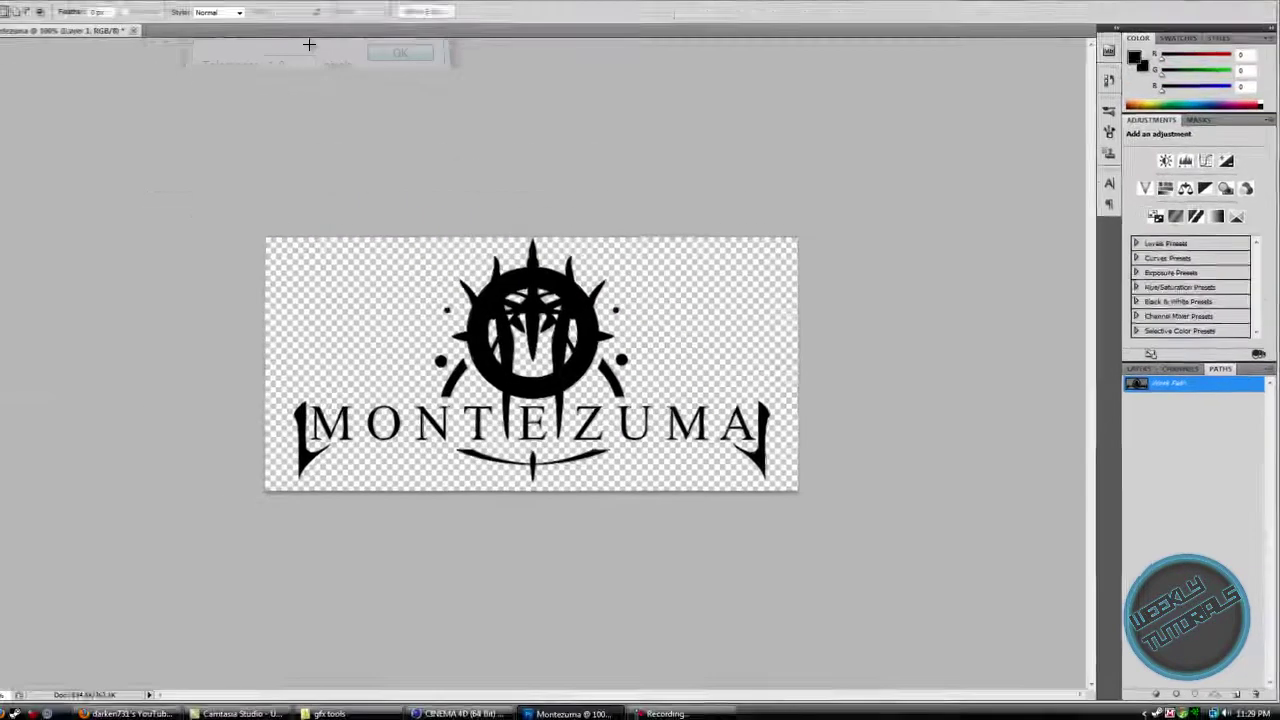
# Step: Export the work path via Paths to Illustrator as 'logo for c4d', overwriting the existing Desktop file
pyautogui.click(40, 12)
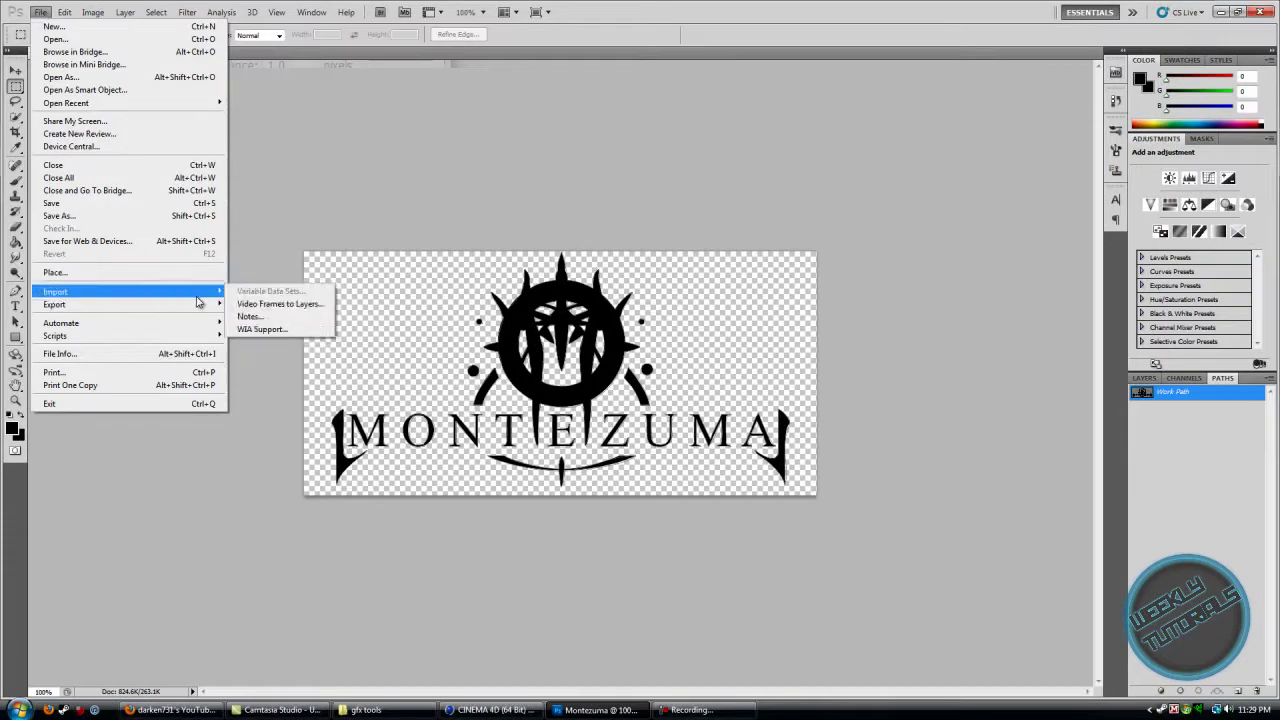
pyautogui.moveTo(210, 305)
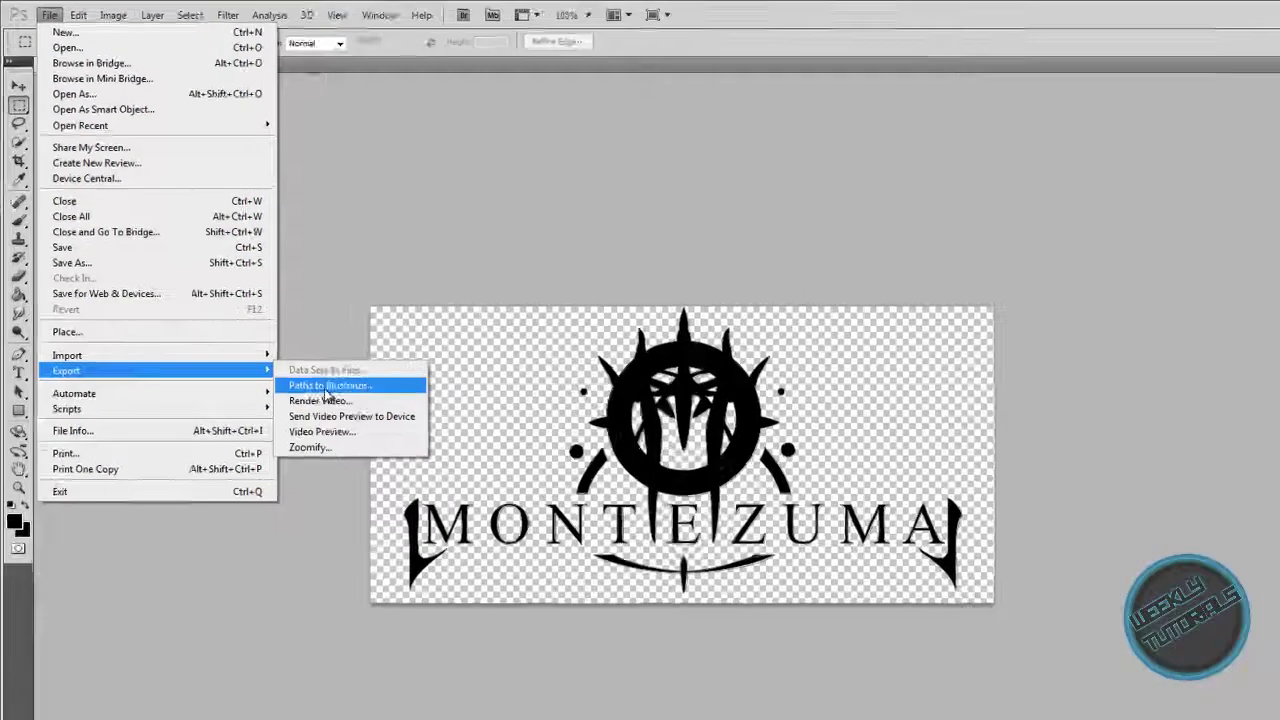
pyautogui.click(287, 317)
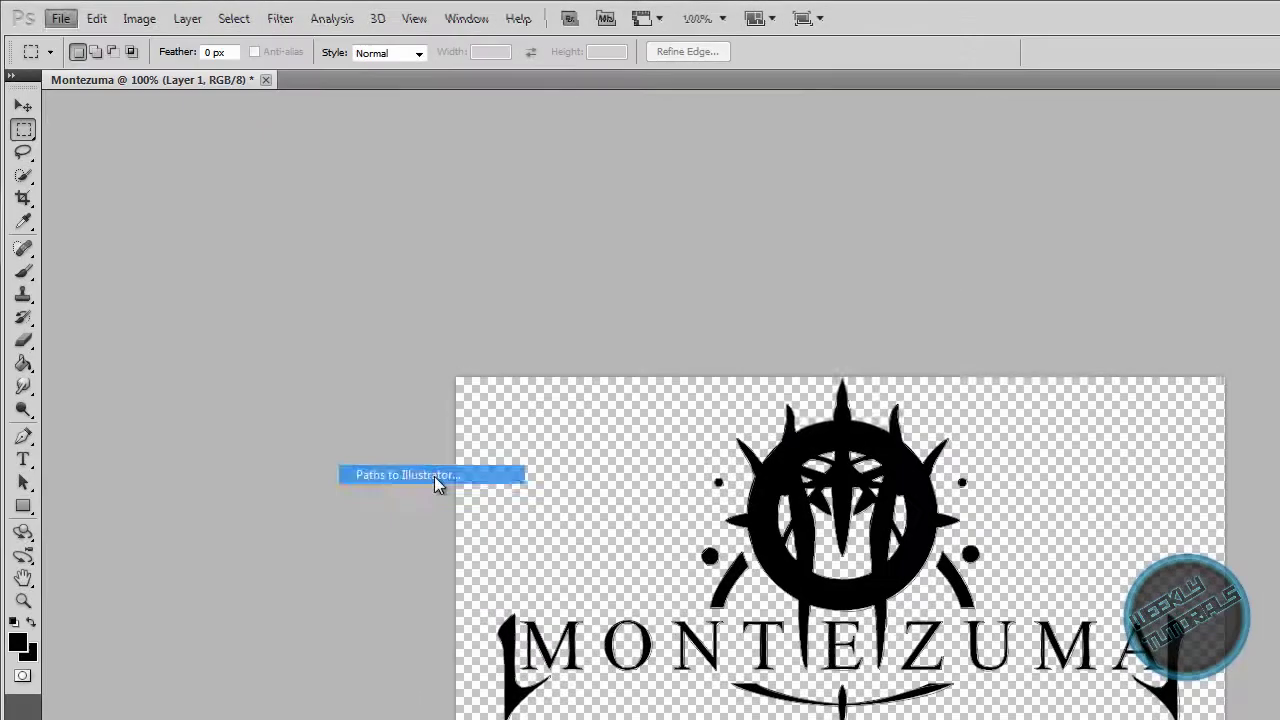
pyautogui.click(1088, 369)
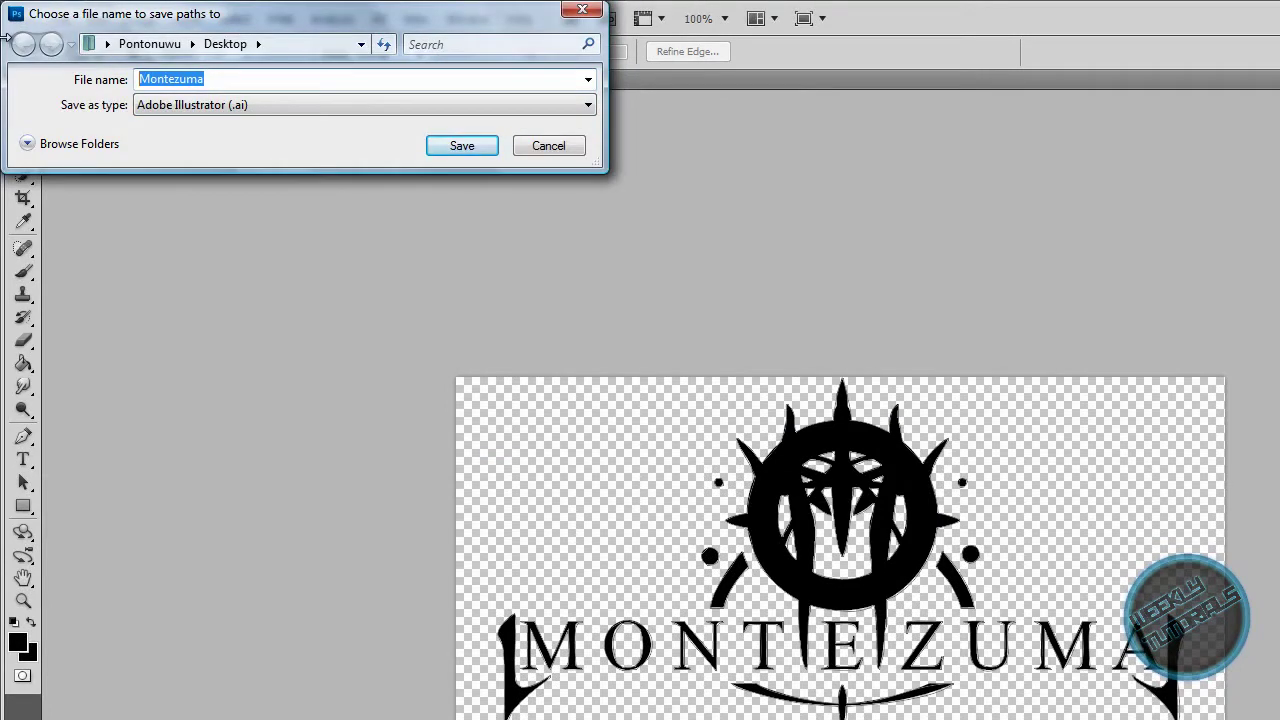
pyautogui.write('lgo')
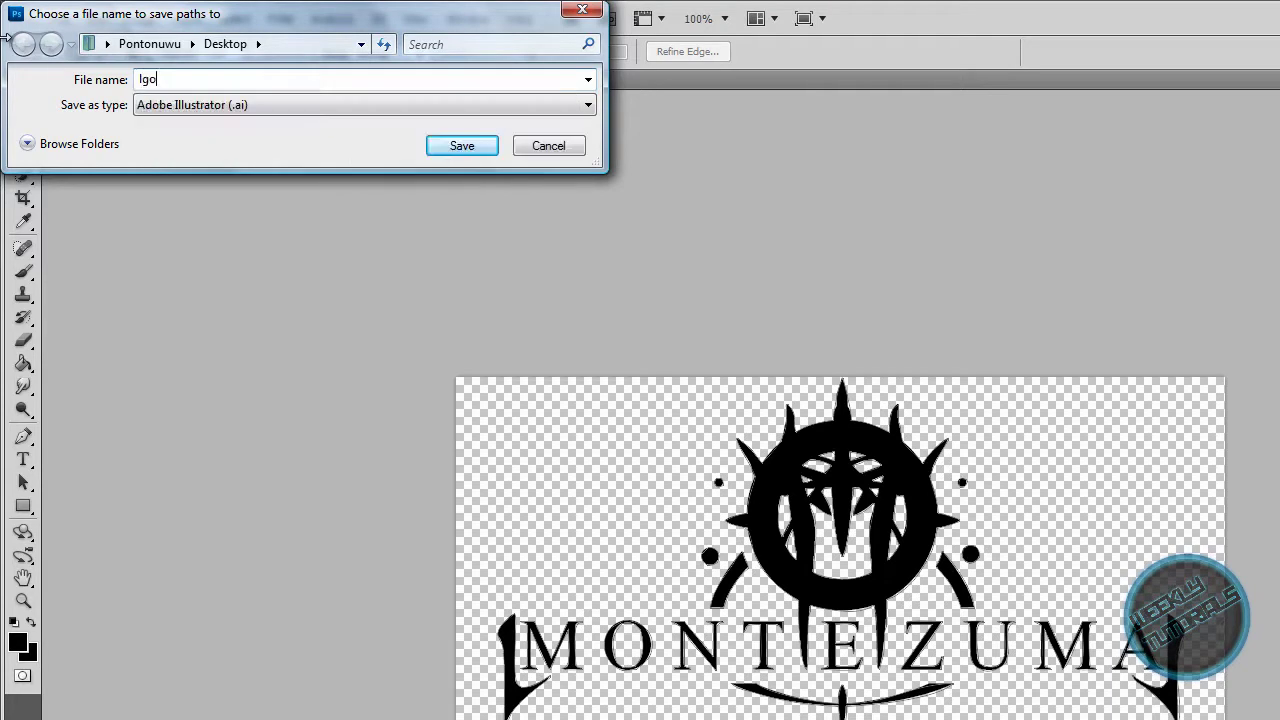
pyautogui.press('BackSpace')
pyautogui.write('ogo for ')
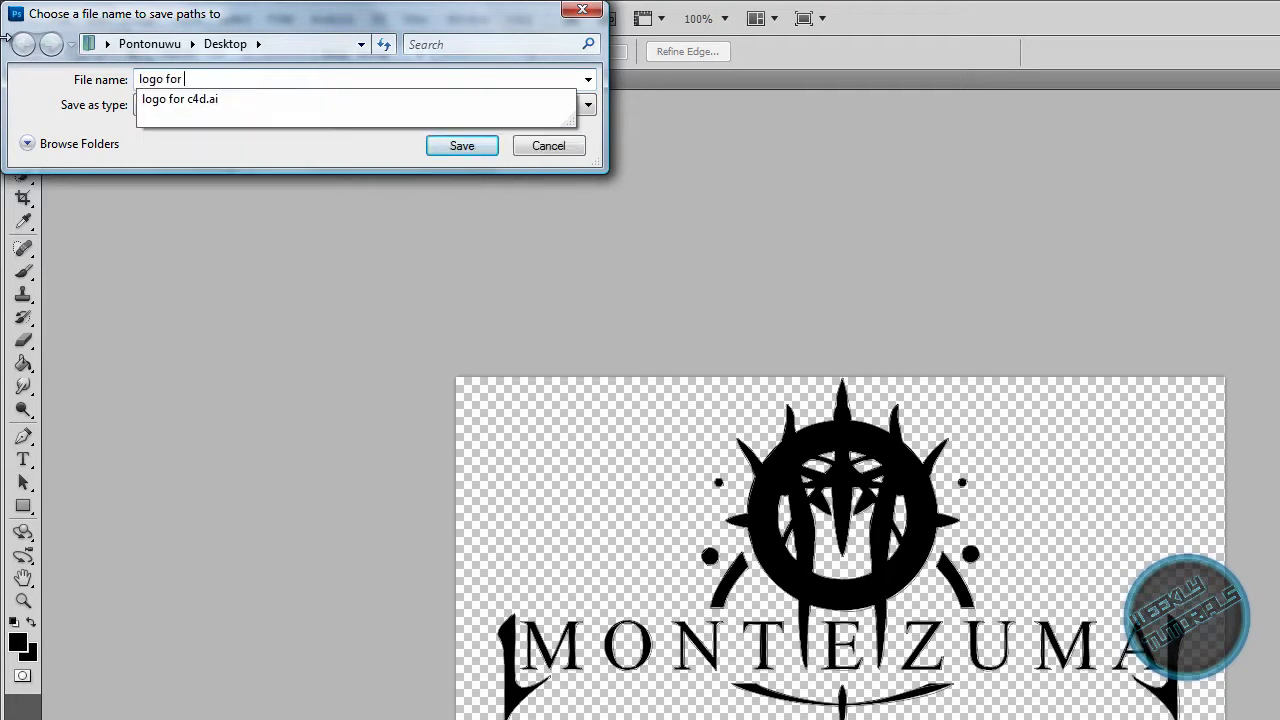
pyautogui.write('c4d')
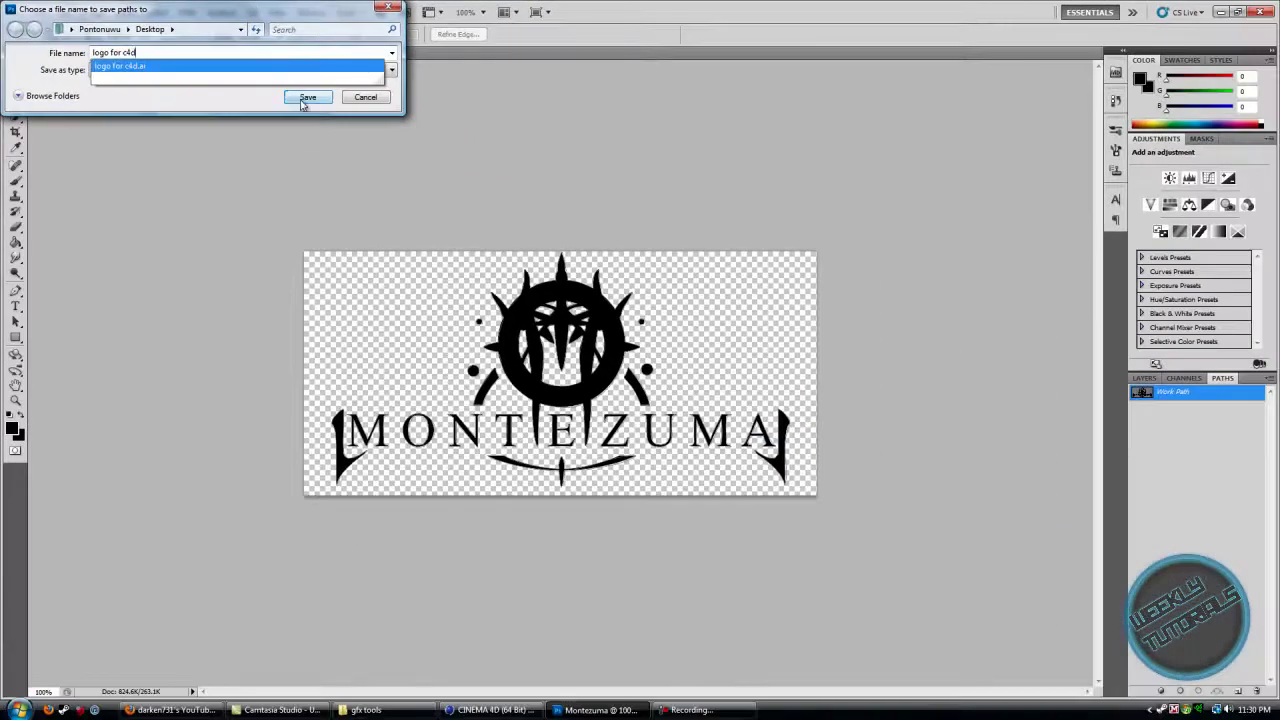
pyautogui.click(305, 98)
pyautogui.click(672, 362)
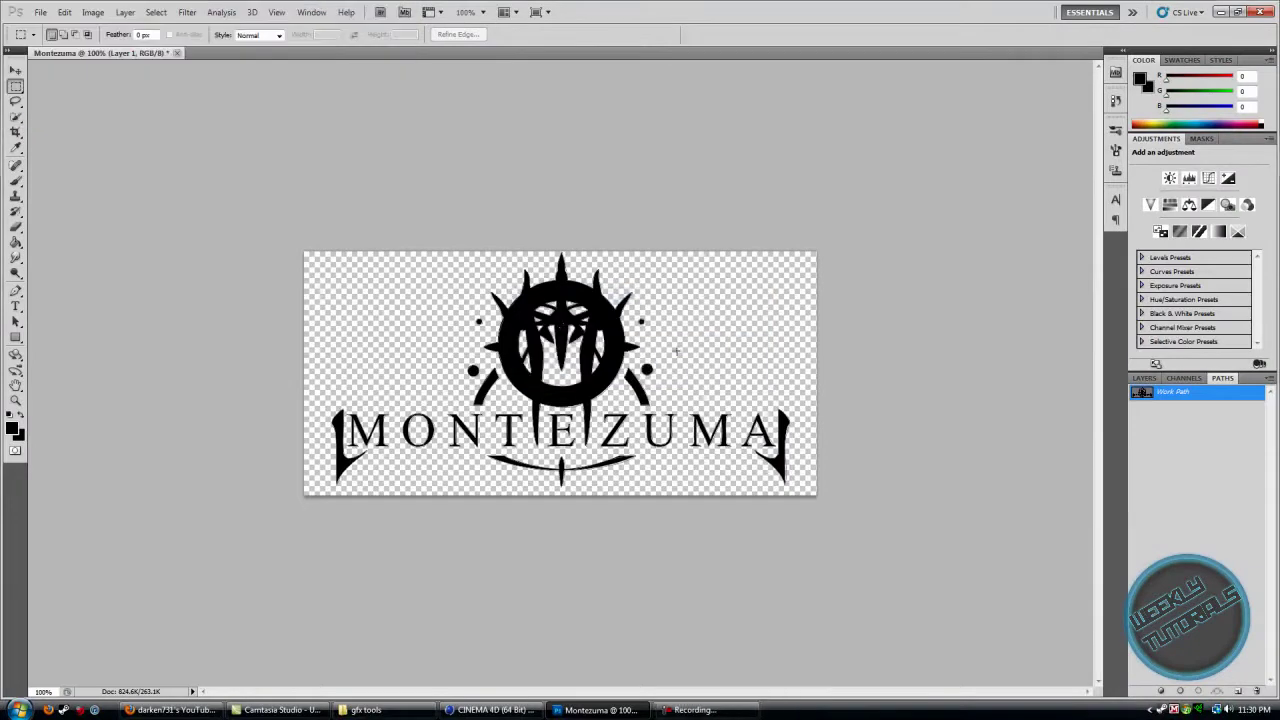
# Step: Open 'logo for c4d' from the Desktop in CINEMA 4D and import it with default Illustrator settings
pyautogui.click(520, 709)
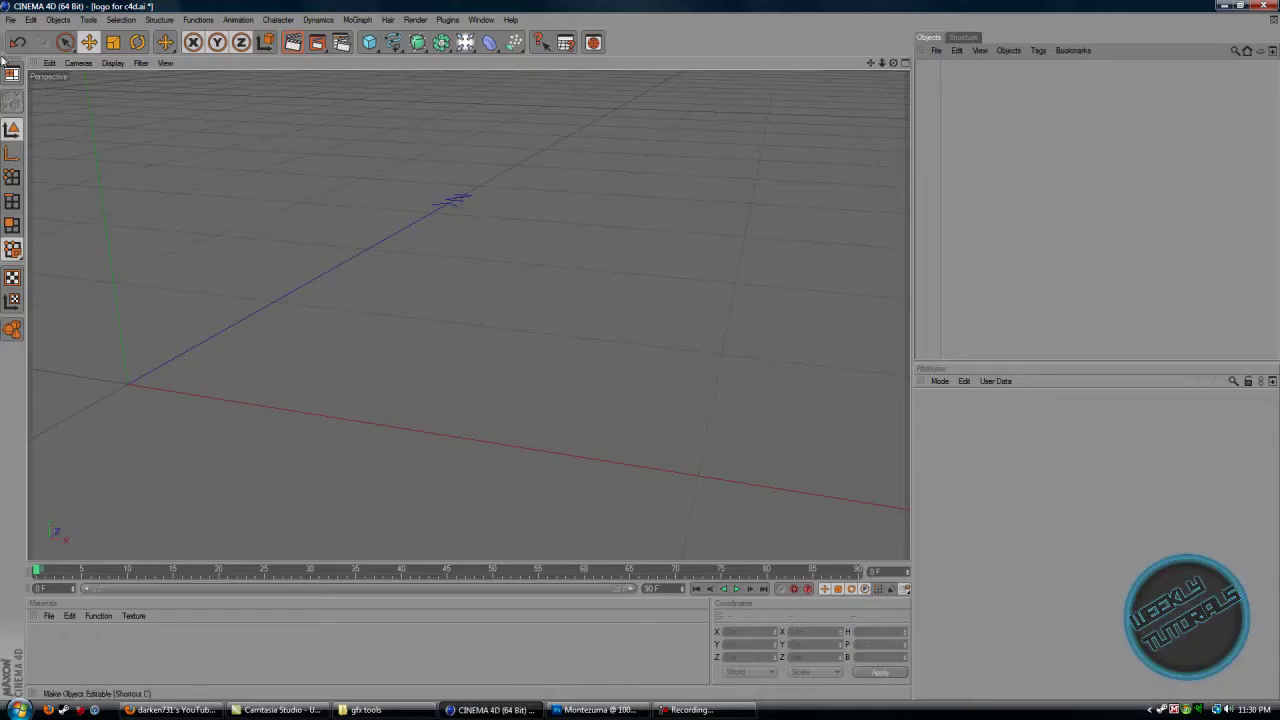
pyautogui.click(17, 20)
pyautogui.click(35, 47)
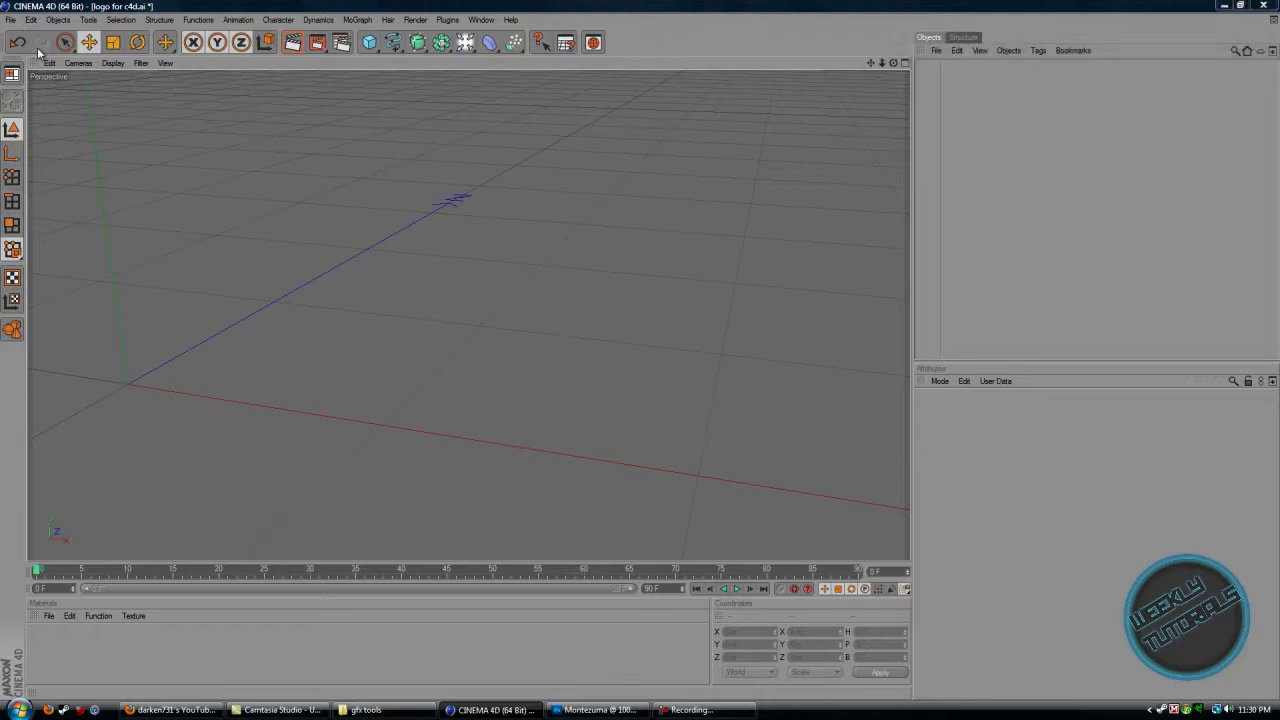
pyautogui.moveTo(393, 104); pyautogui.dragTo(391, 229)
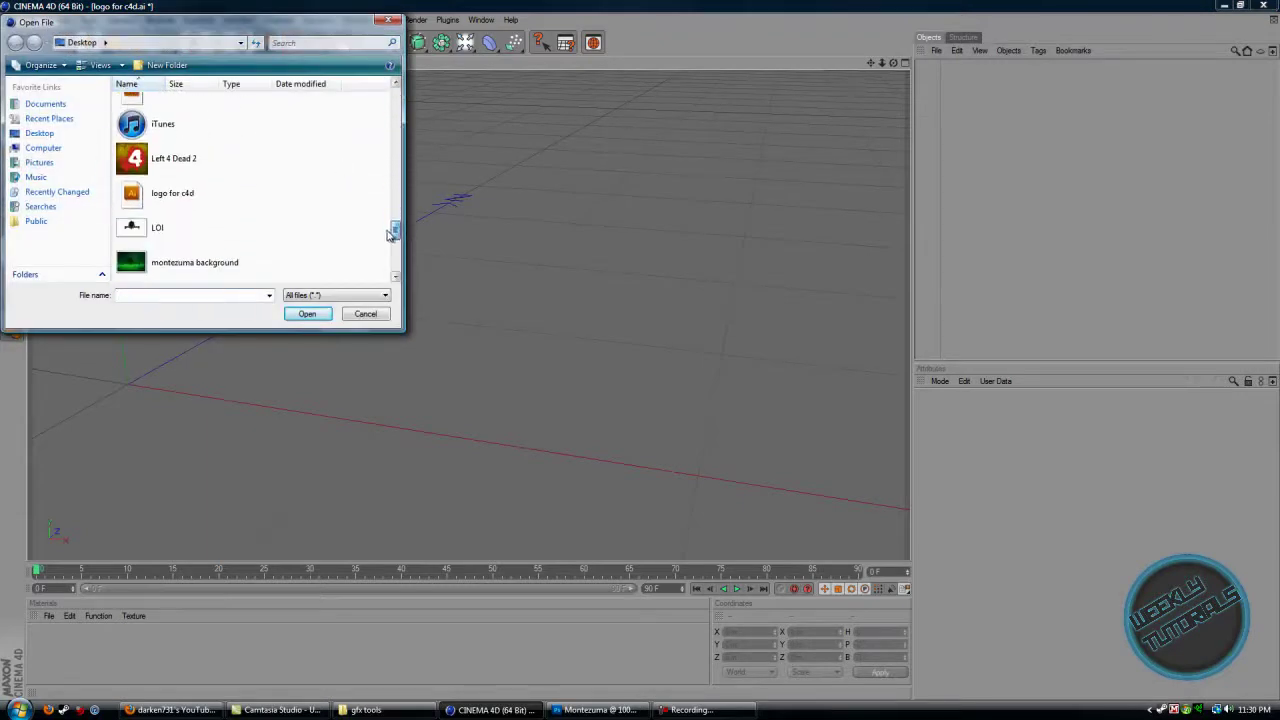
pyautogui.click(194, 190)
pyautogui.click(318, 314)
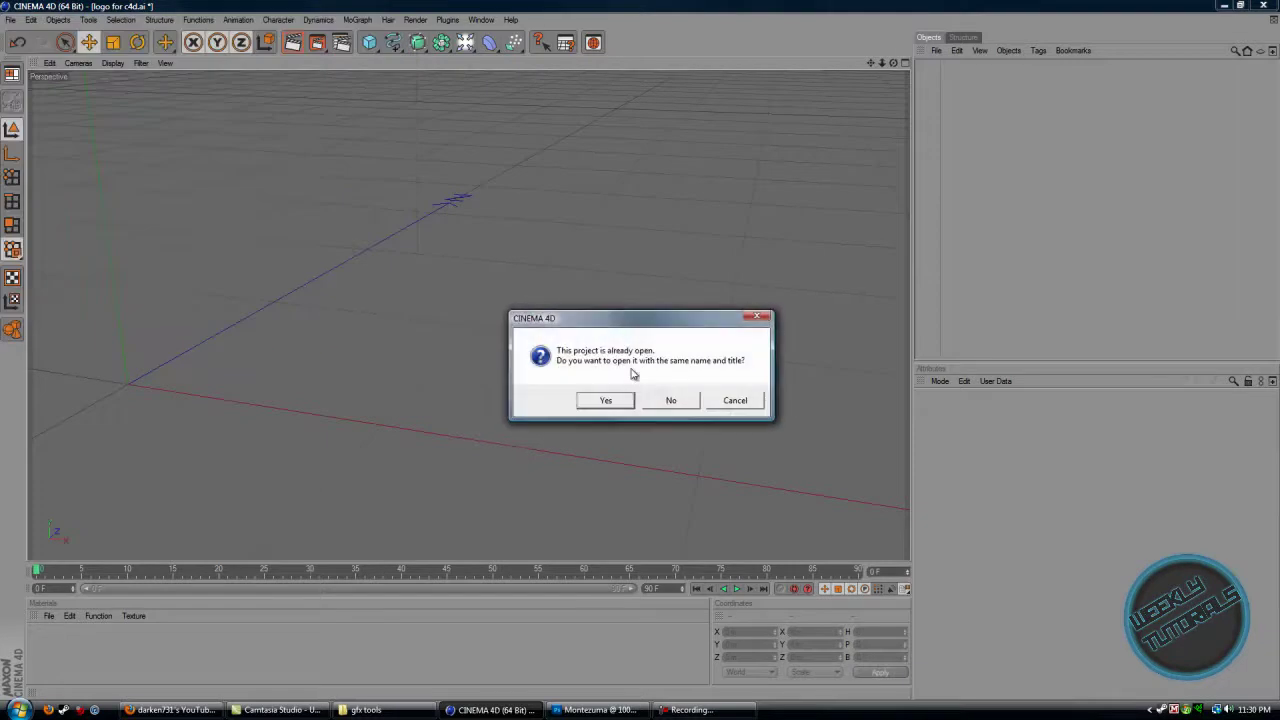
pyautogui.click(606, 401)
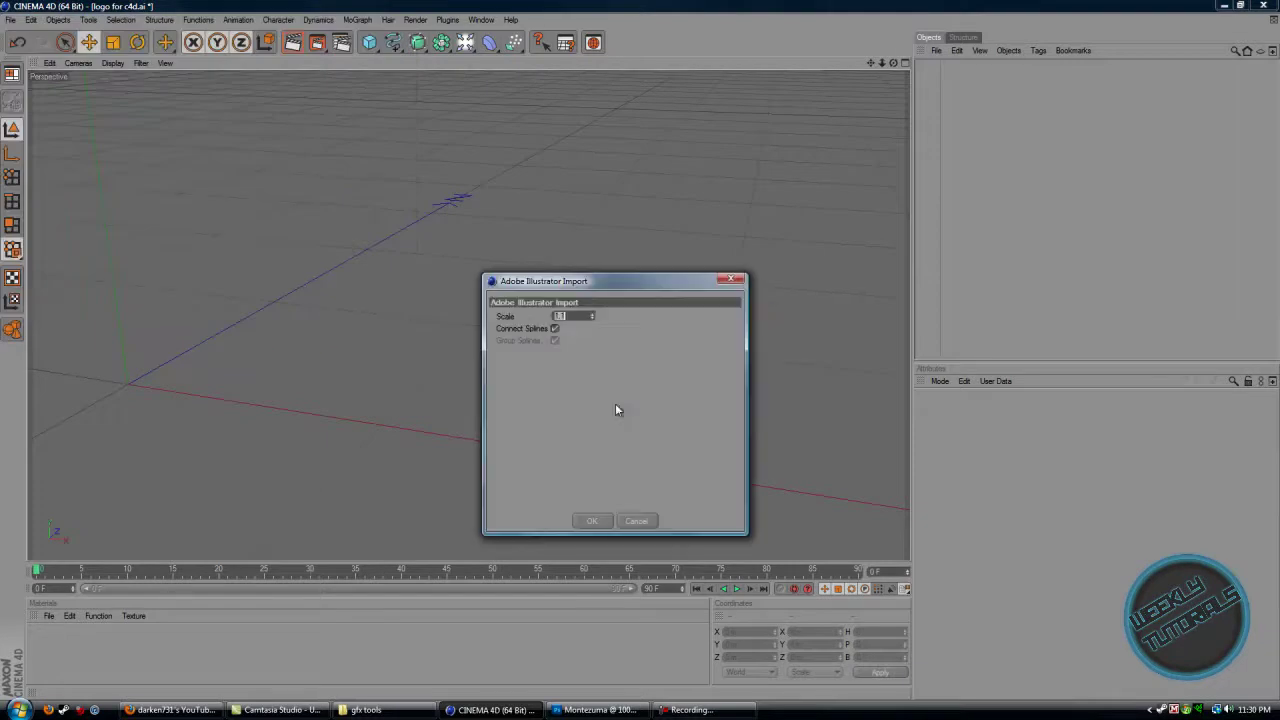
pyautogui.click(600, 521)
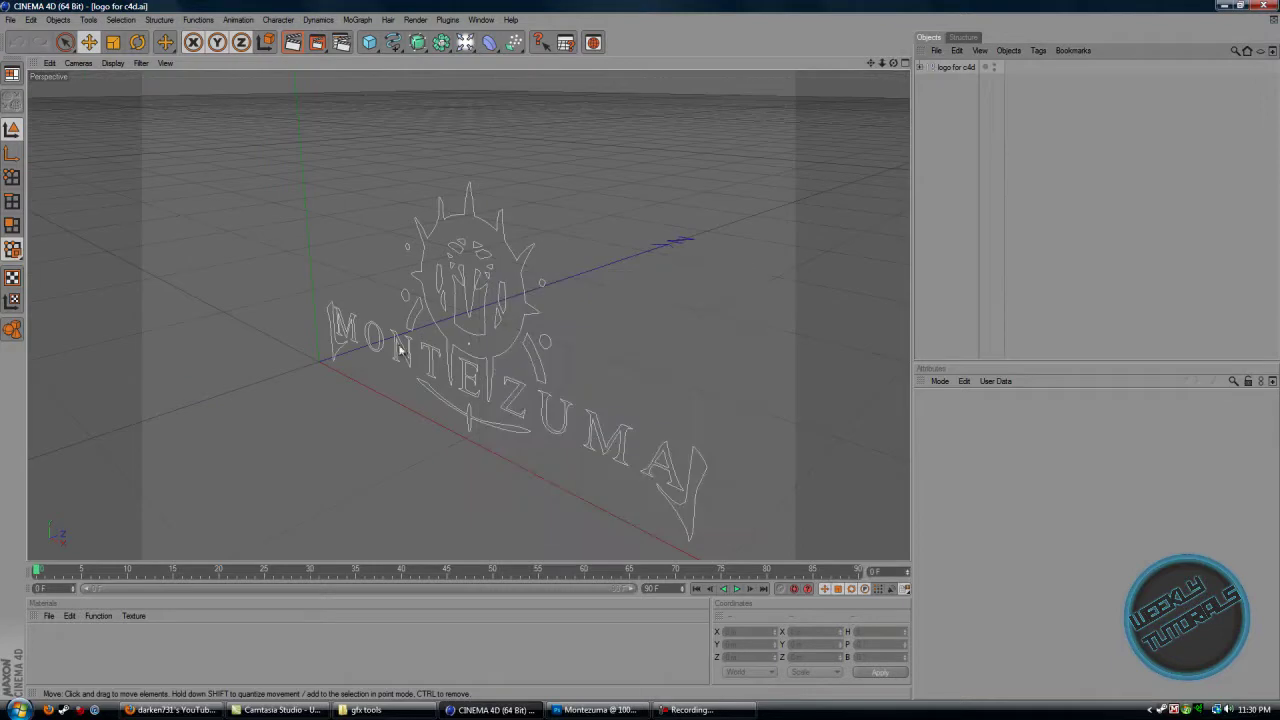
# Step: In Render Settings, change the output Width from 320 to 1280 and Height to 720
pyautogui.click(415, 20)
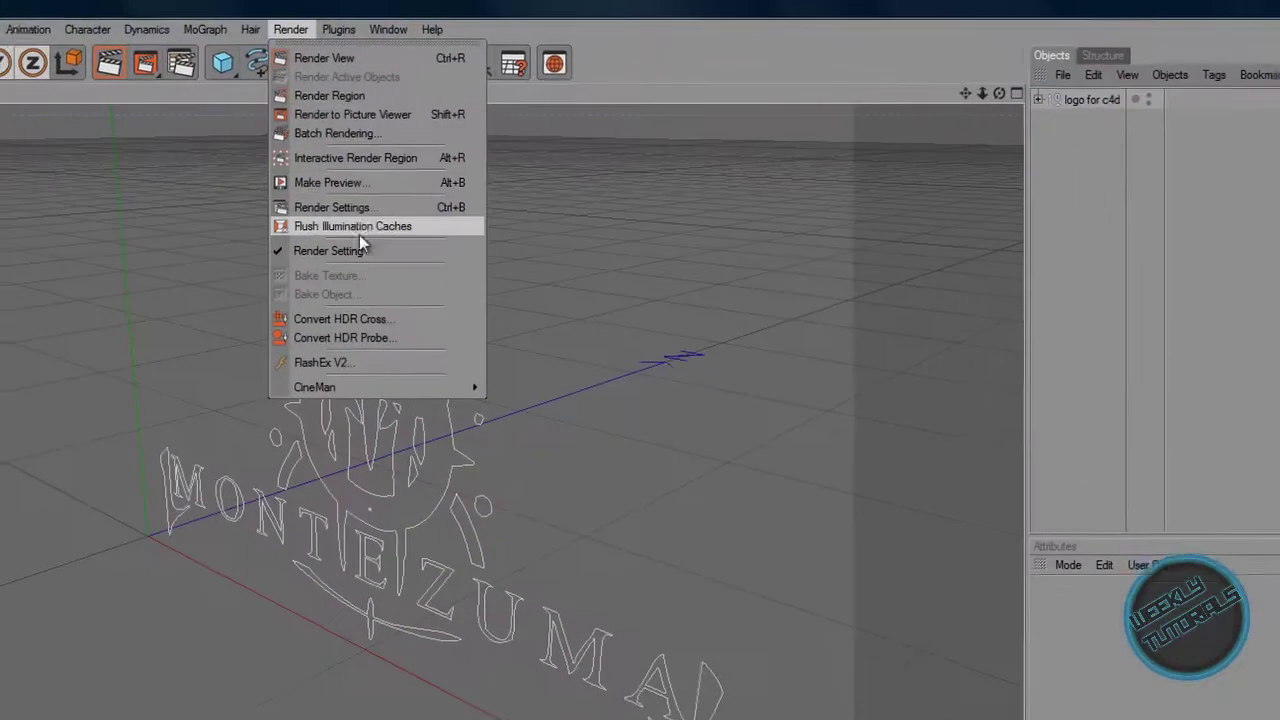
pyautogui.click(417, 155)
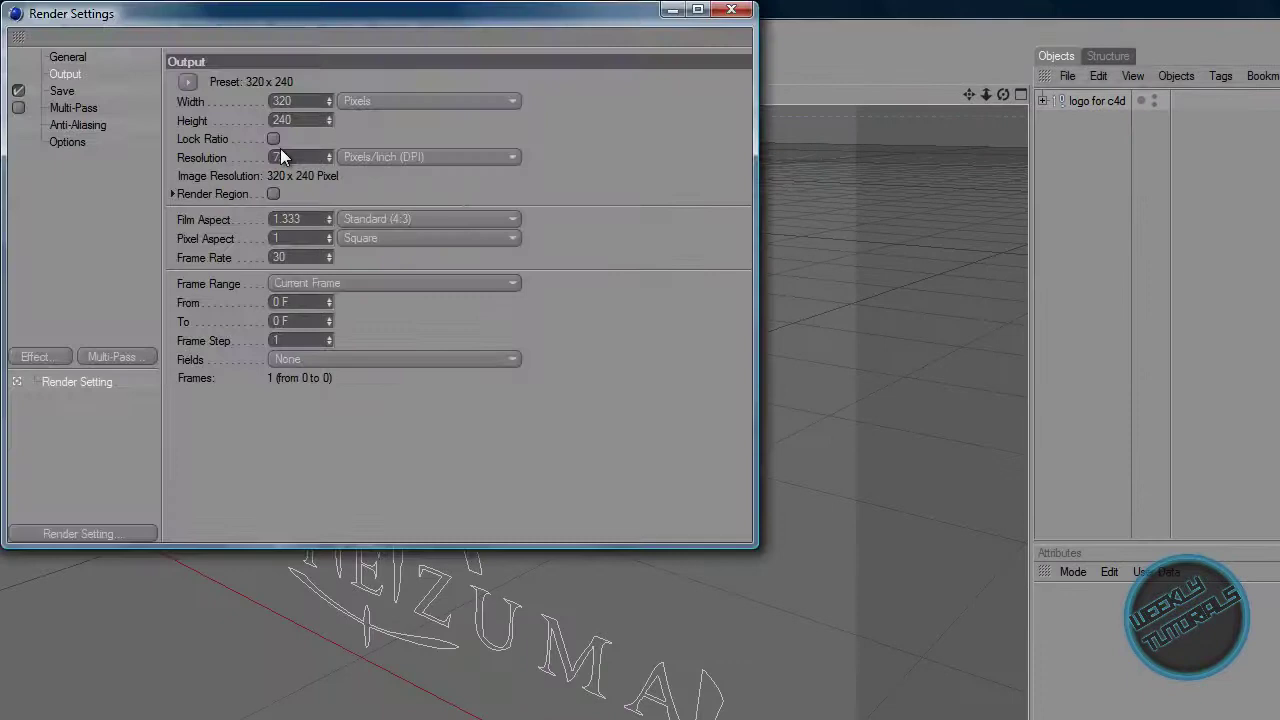
pyautogui.doubleClick(303, 101)
pyautogui.write('1280')
pyautogui.press('Tab')
pyautogui.write('7')
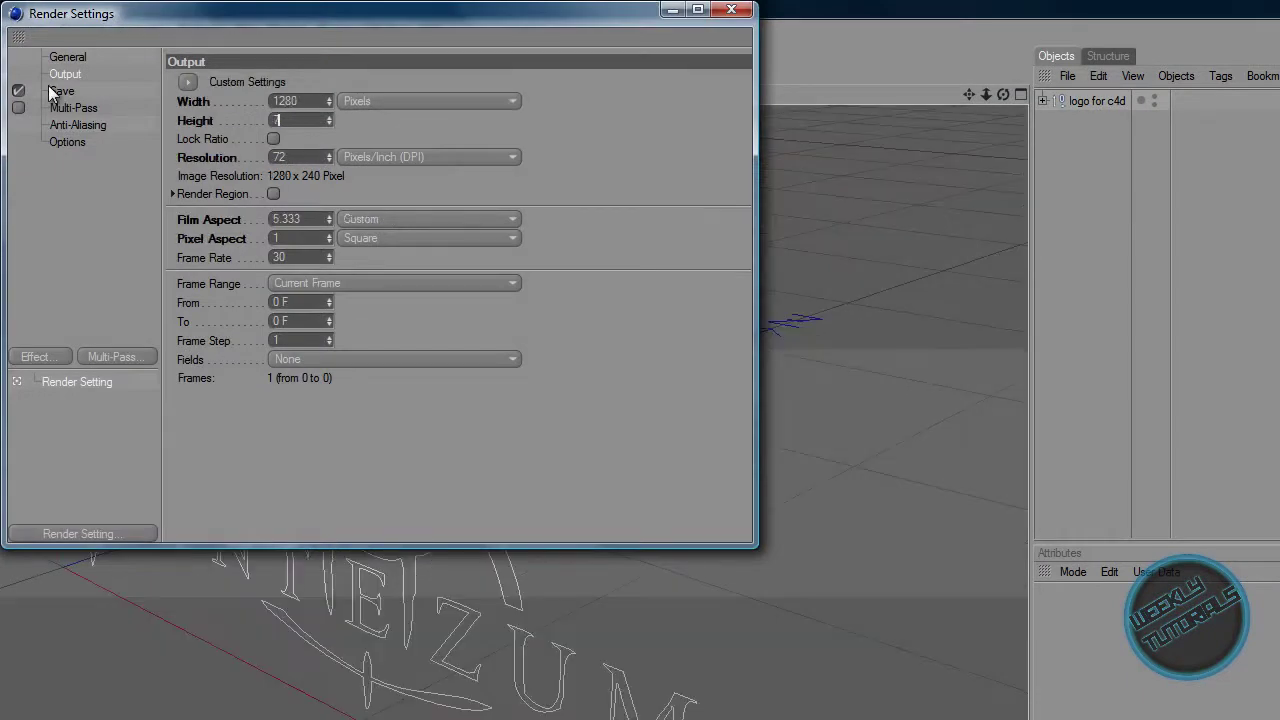
pyautogui.write('20')
pyautogui.press('Return')
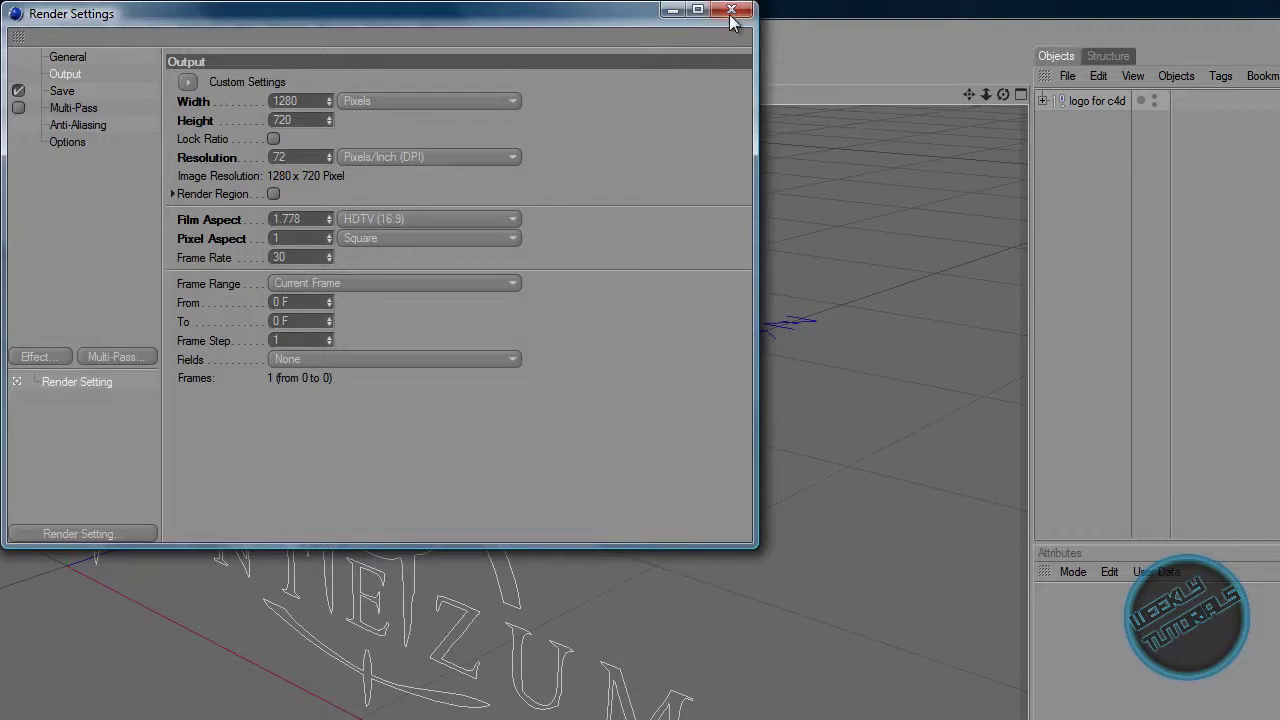
pyautogui.click(731, 11)
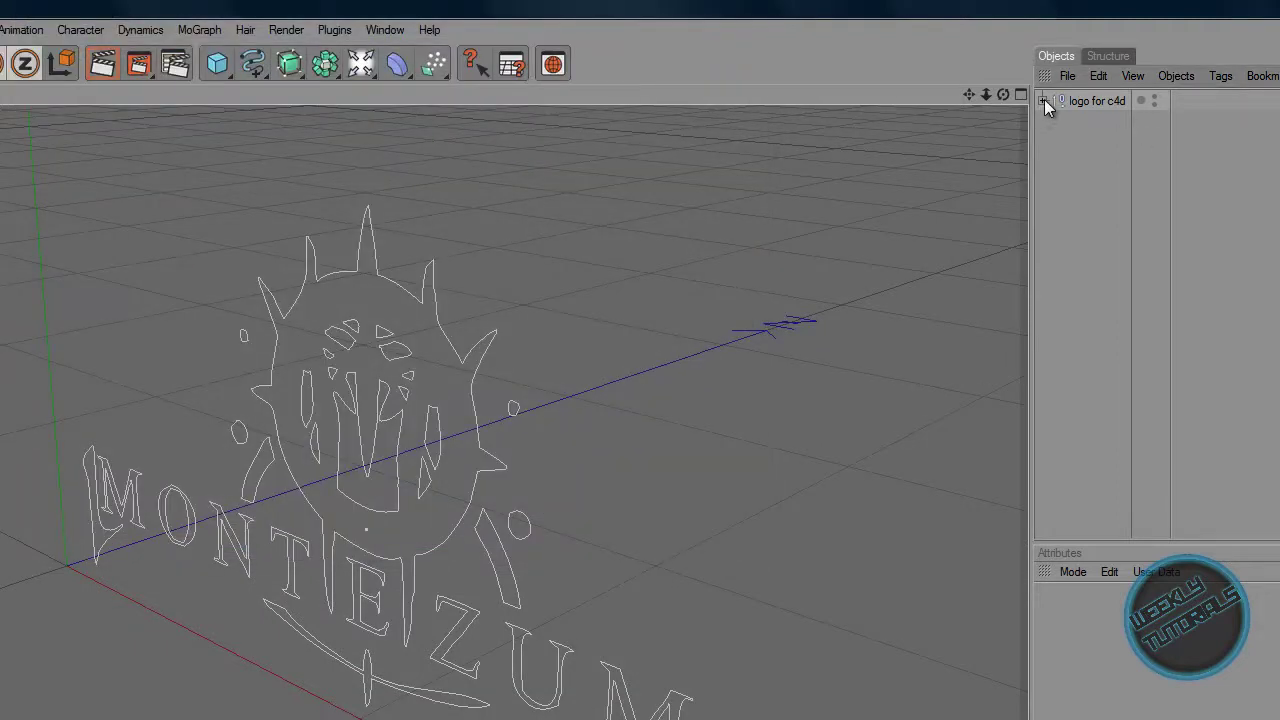
# Step: Move Path 1–Path 34 out of the 'logo for c4d' null, delete the empty null, and orbit to face the logo
pyautogui.click(1043, 101)
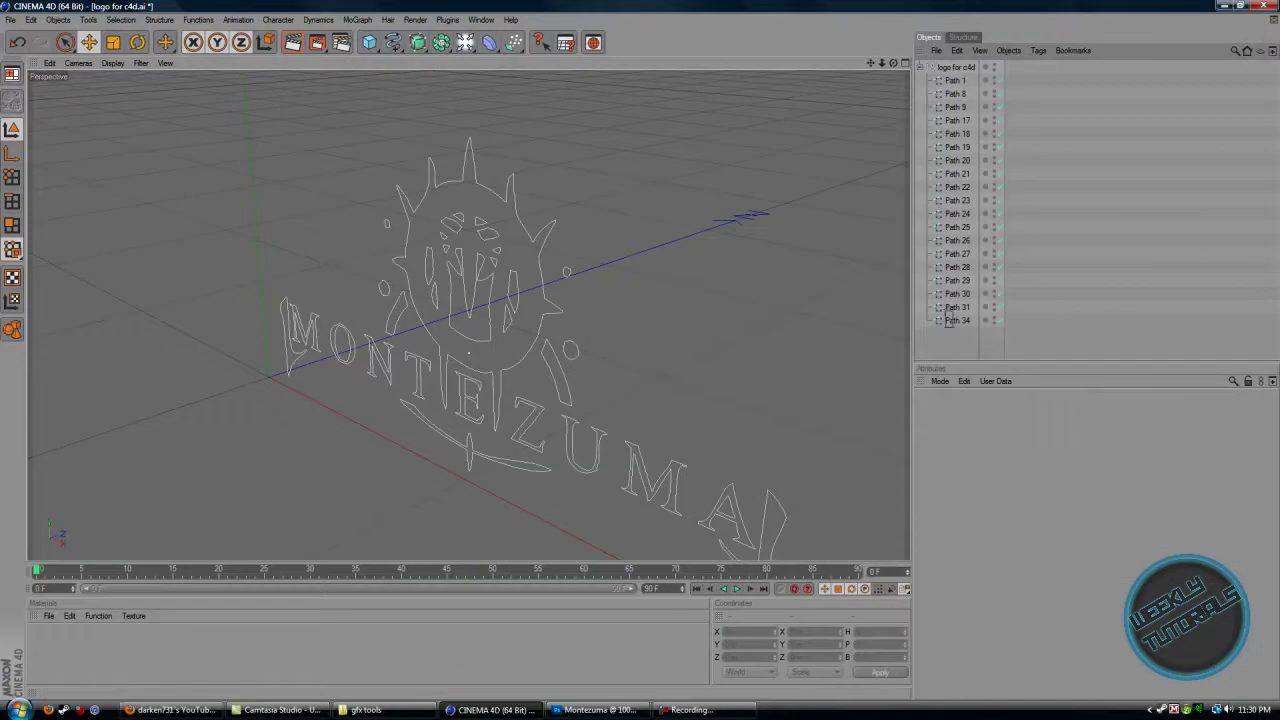
pyautogui.click(952, 320)
pyautogui.keyDown('shift'); pyautogui.click(946, 82); pyautogui.keyUp('shift')
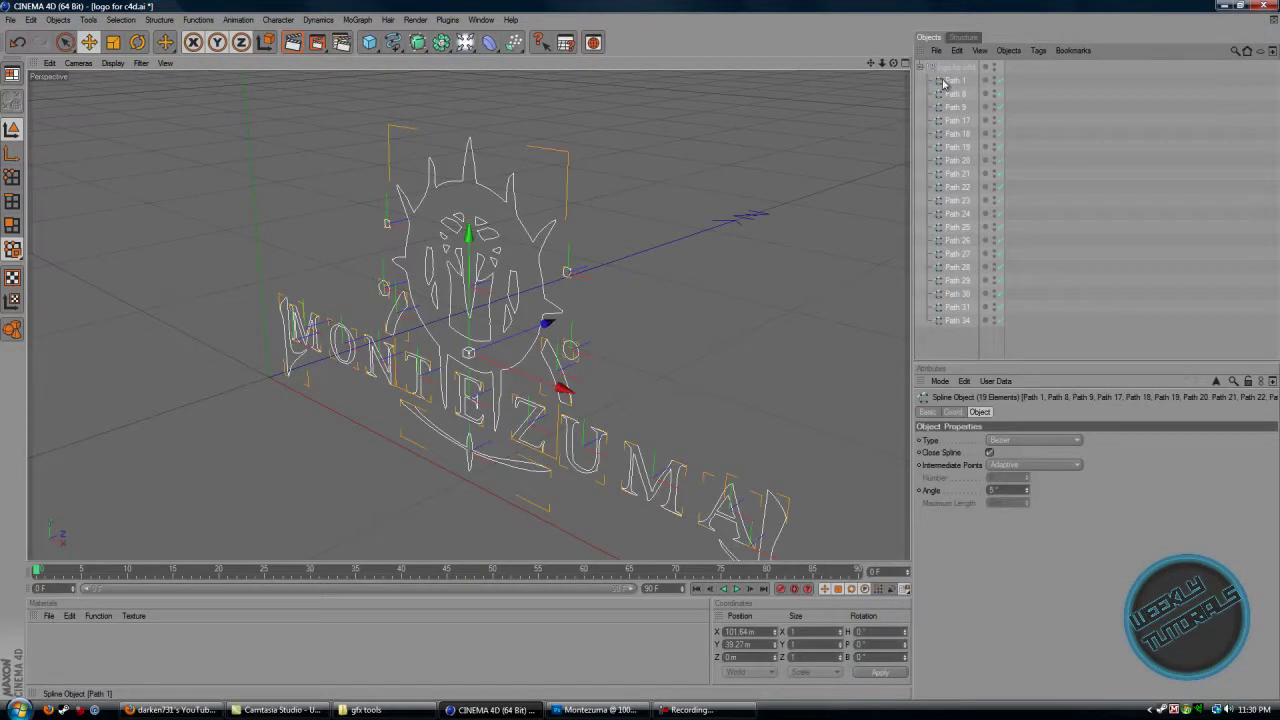
pyautogui.moveTo(946, 84)
pyautogui.mouseDown()
pyautogui.moveTo(996, 87)
pyautogui.moveTo(955, 69)
pyautogui.mouseUp()
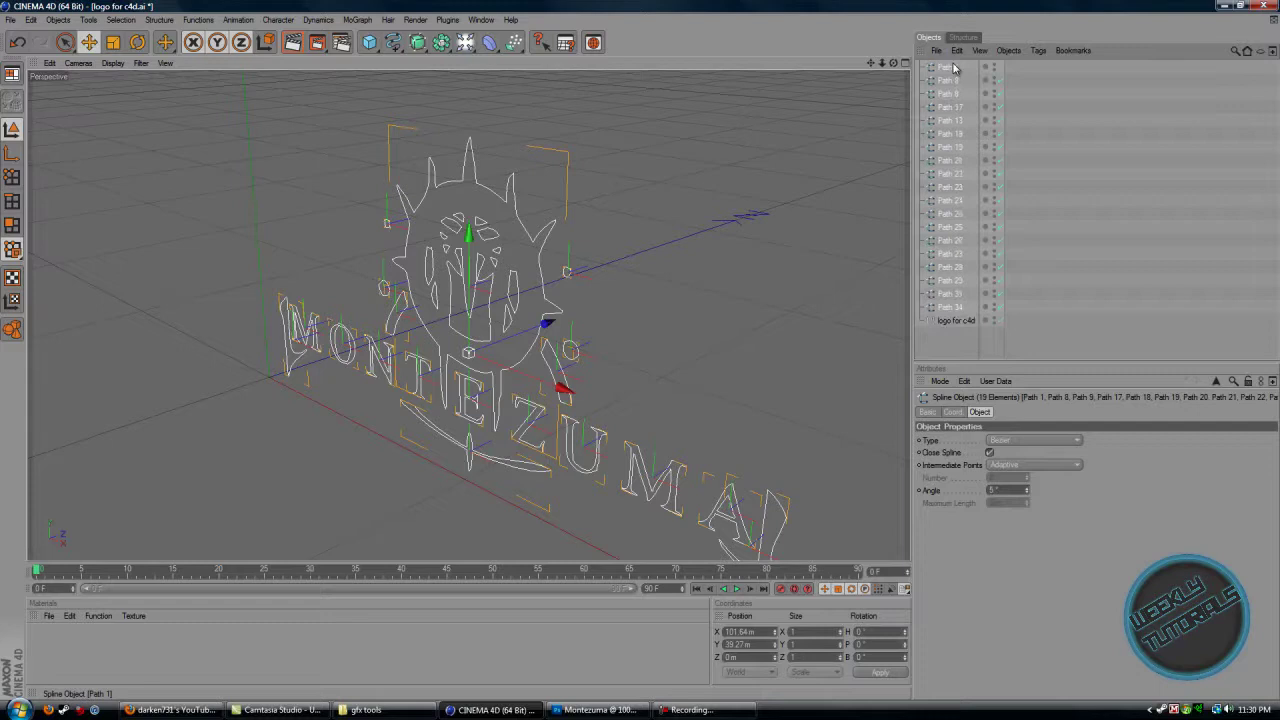
pyautogui.click(962, 320)
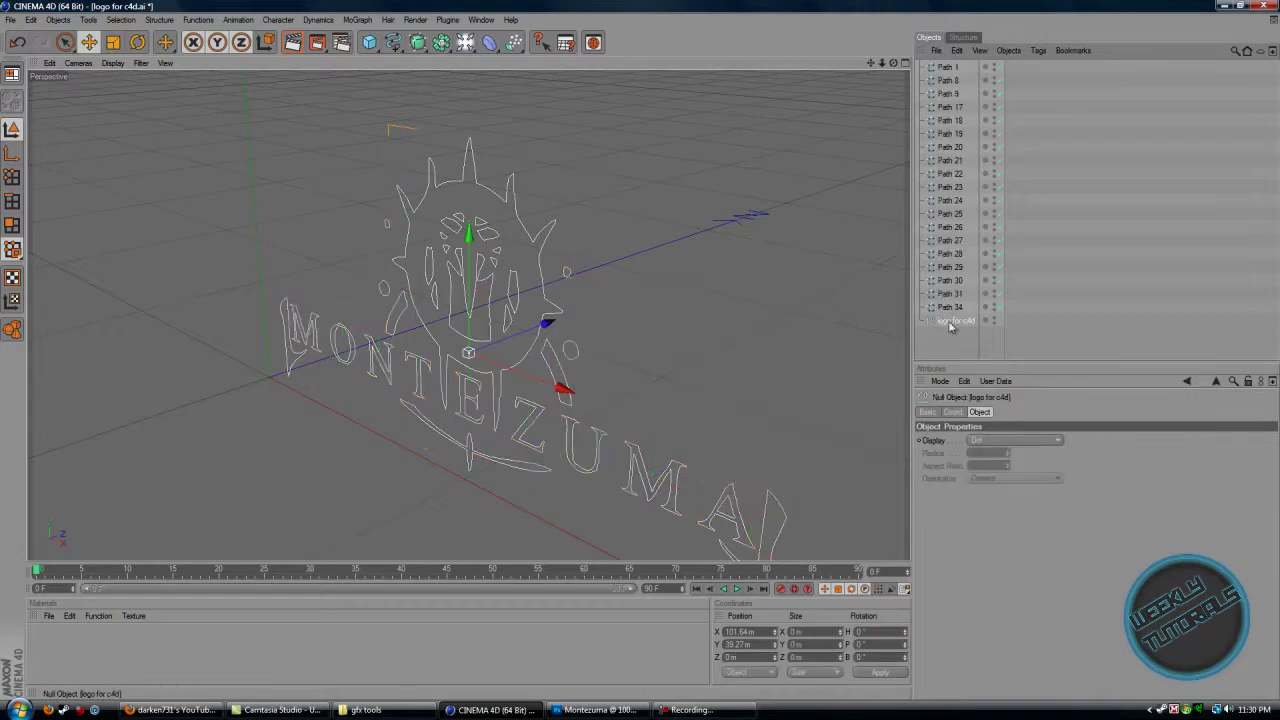
pyautogui.press('Delete')
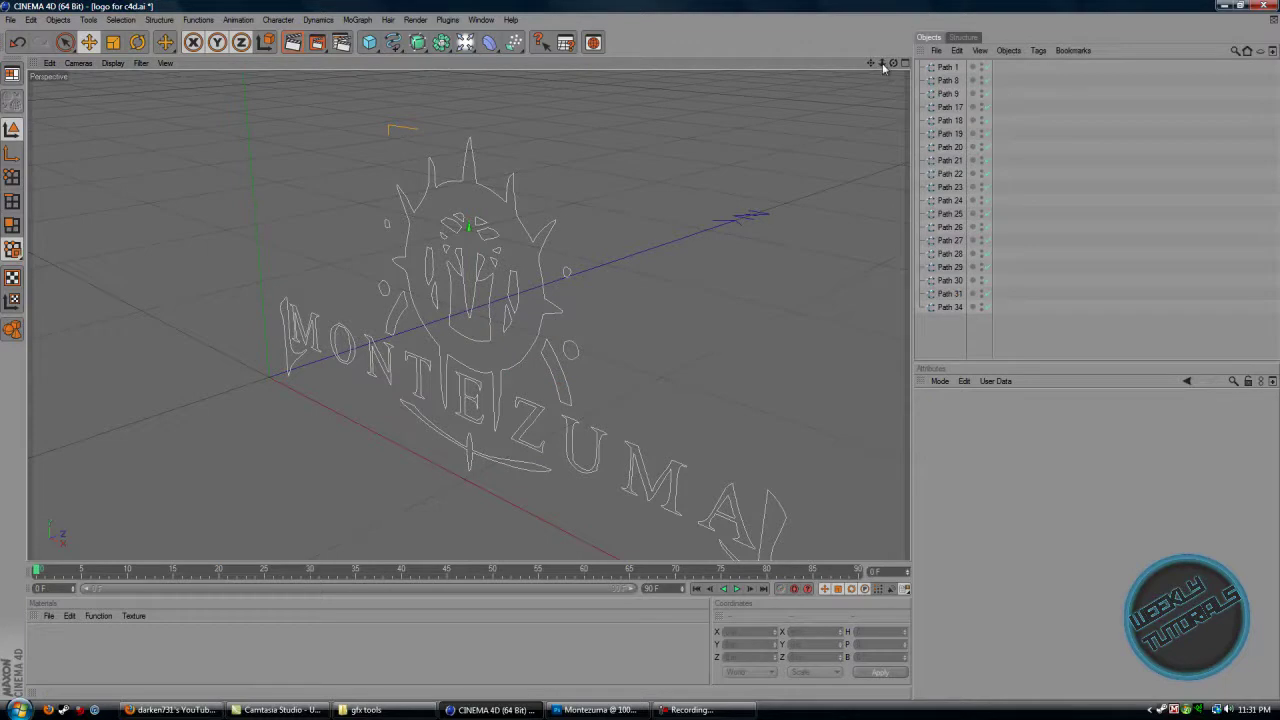
pyautogui.moveTo(891, 66); pyautogui.dragTo(882, 424)
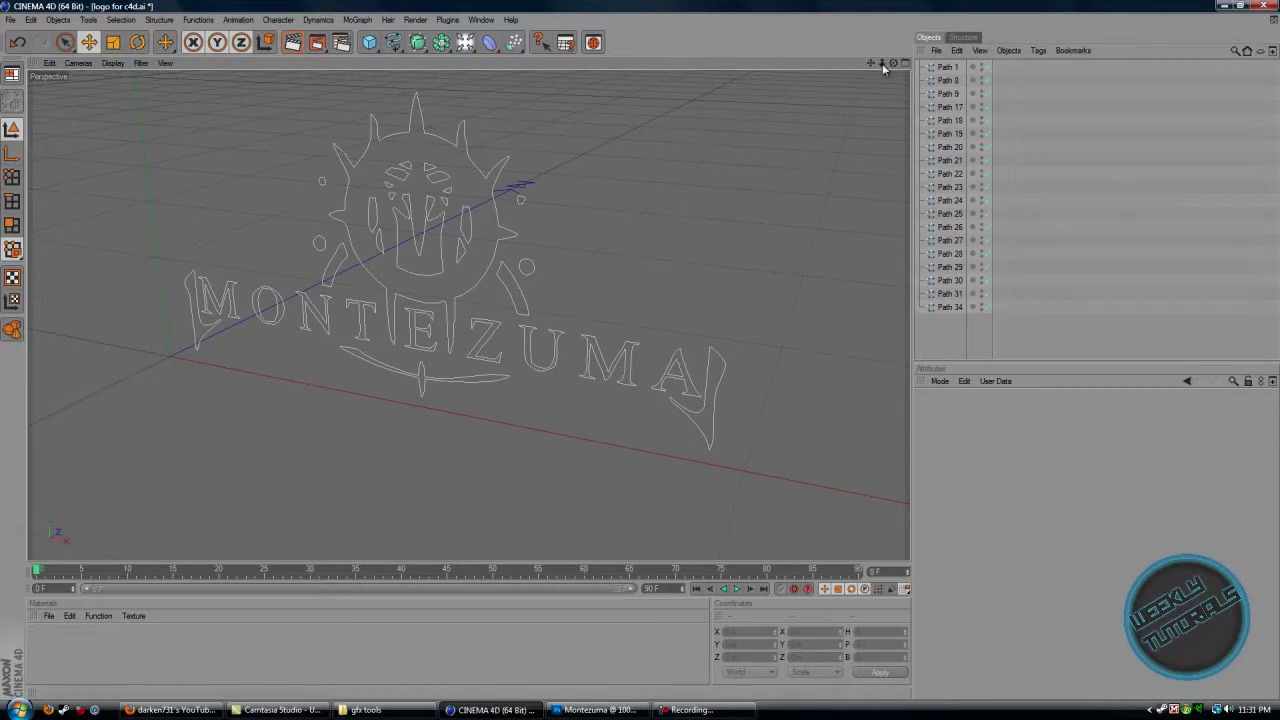
pyautogui.moveTo(892, 66); pyautogui.dragTo(530, 211)
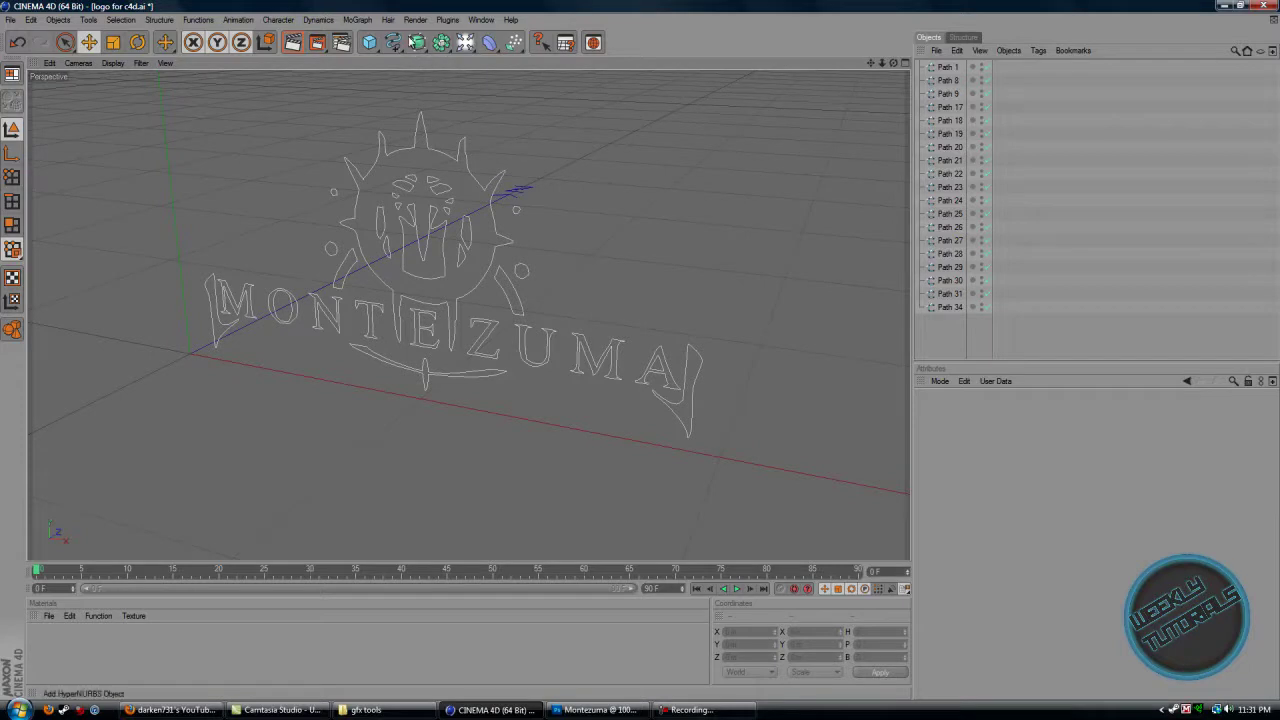
# Step: Add an Extrude NURBS from the NURBS palette and paste repeated copies of it
pyautogui.click(418, 42)
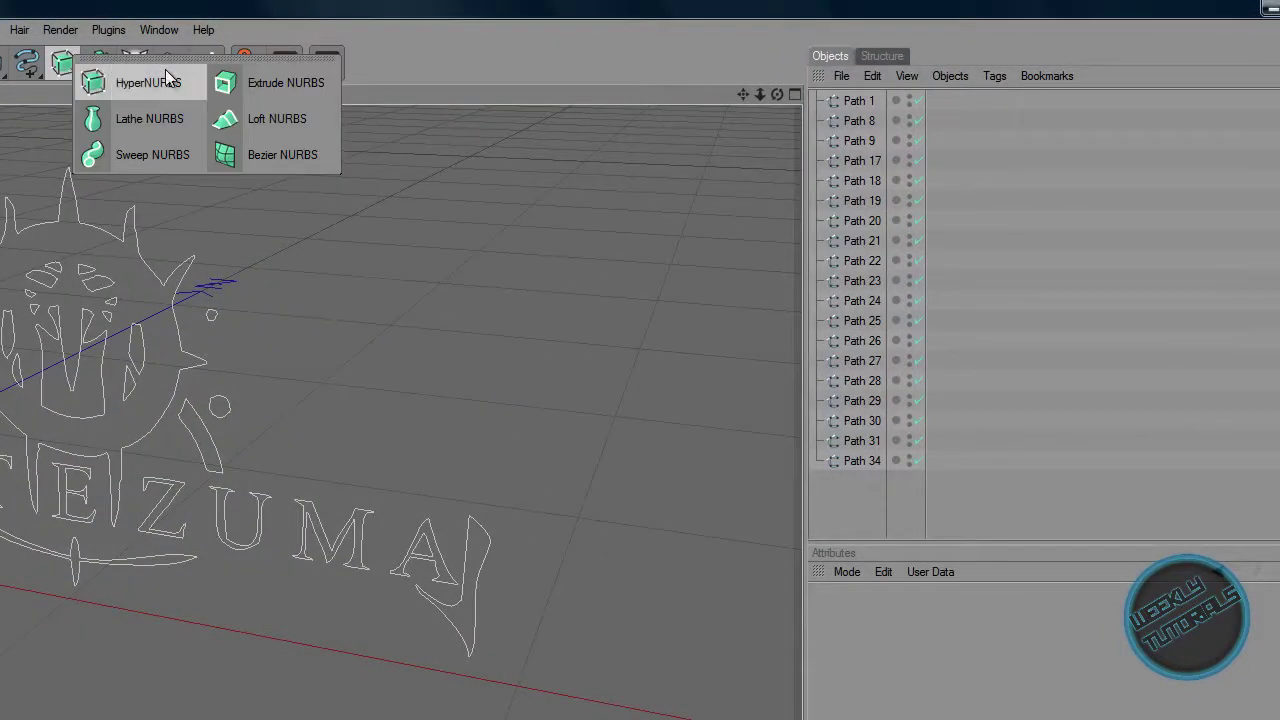
pyautogui.click(270, 84)
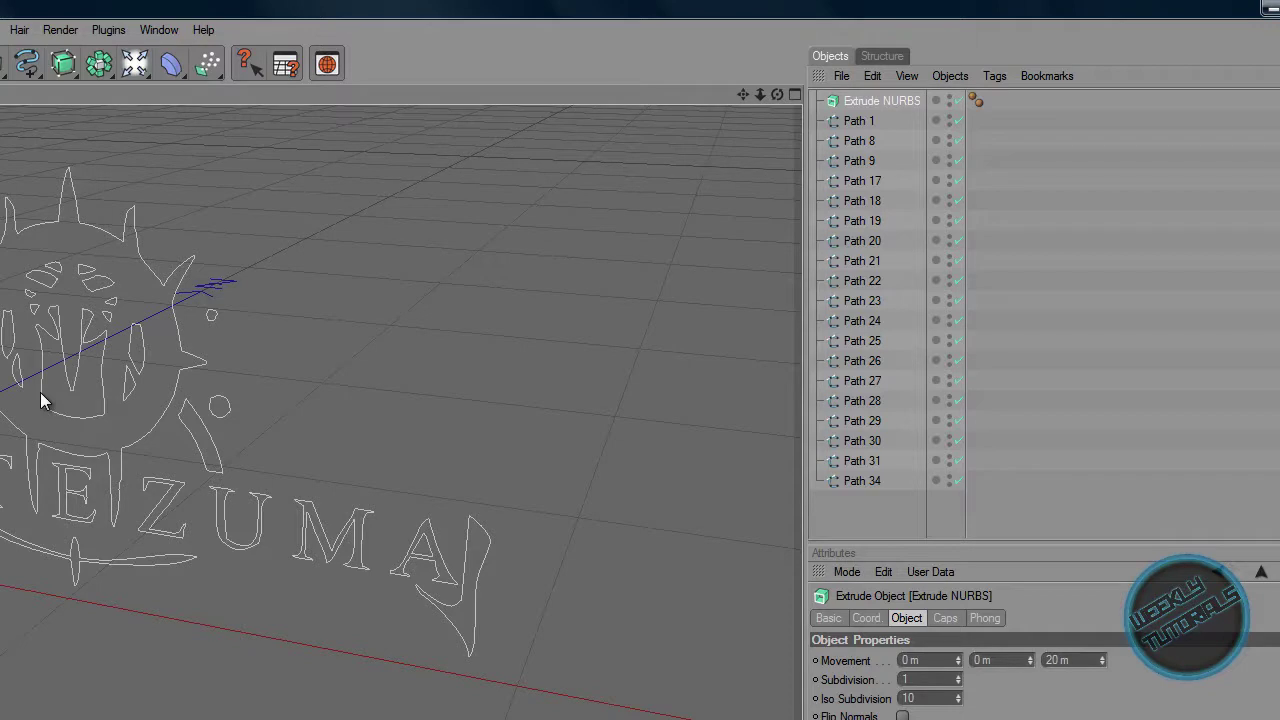
pyautogui.hotkey('ctrl', 'v')
pyautogui.hotkey('ctrl', 'v')
pyautogui.hotkey('ctrl', 'v')
pyautogui.hotkey('ctrl', 'v')
pyautogui.hotkey('ctrl', 'v')
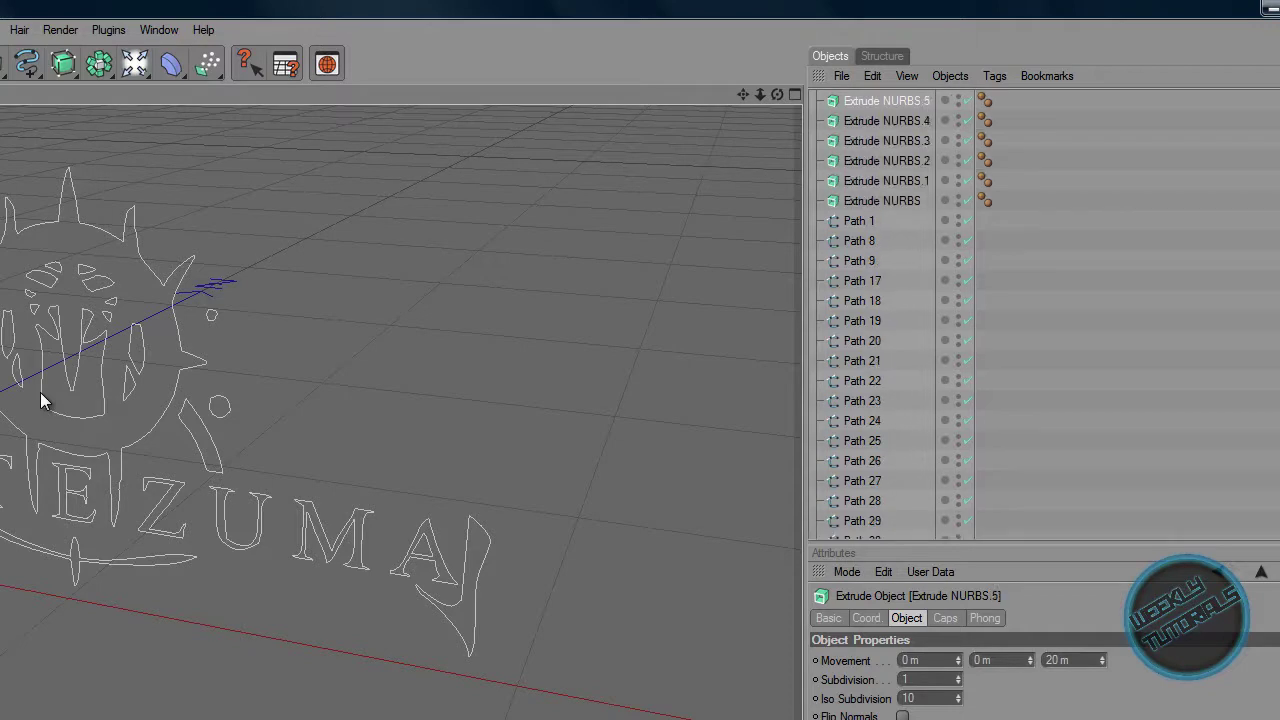
pyautogui.hotkey('ctrl', 'v')
pyautogui.hotkey('ctrl', 'v')
pyautogui.hotkey('ctrl', 'v')
pyautogui.hotkey('ctrl', 'v')
pyautogui.hotkey('ctrl', 'v')
pyautogui.hotkey('ctrl', 'v')
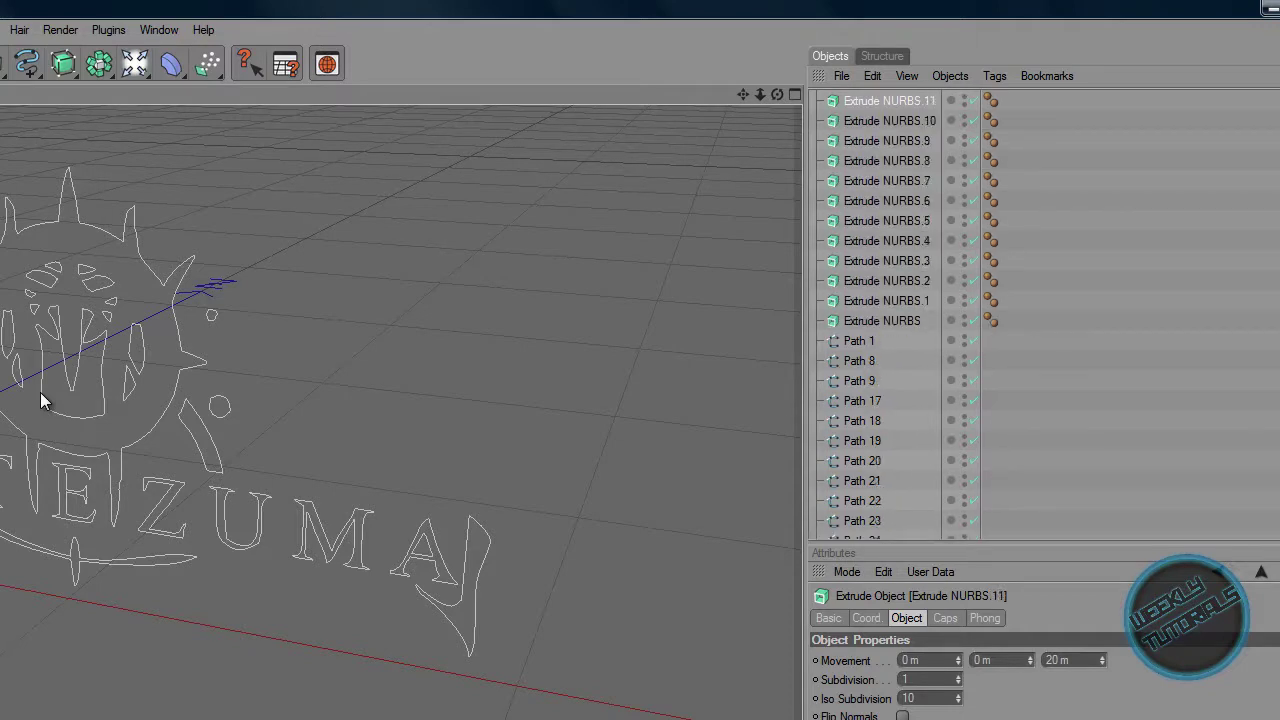
pyautogui.hotkey('ctrl', 'v')
pyautogui.hotkey('ctrl', 'v')
pyautogui.hotkey('ctrl', 'v')
pyautogui.hotkey('ctrl', 'v')
pyautogui.hotkey('ctrl', 'v')
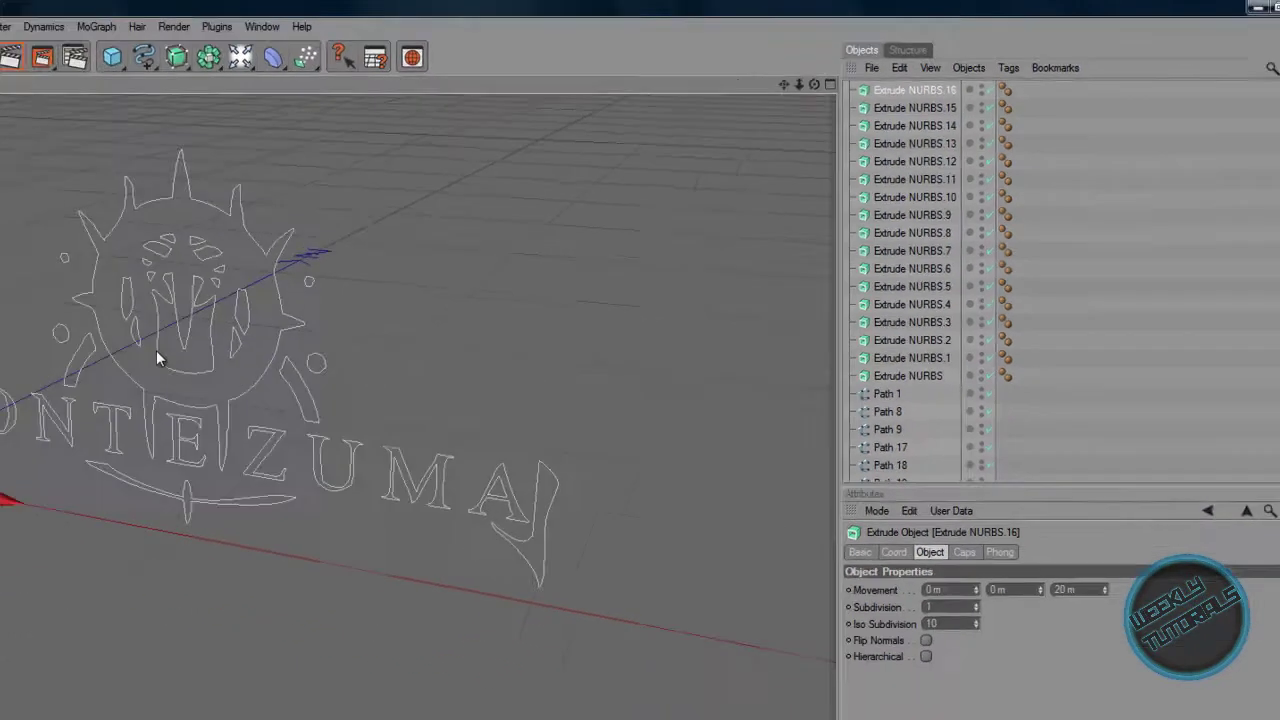
# Step: Check the copies by selecting Extrude NURBS, Extrude NURBS.1 and Extrude NURBS.18 in the Object Manager
pyautogui.scroll(-5, 1134, 217)
pyautogui.scroll(5, 1091, 220)
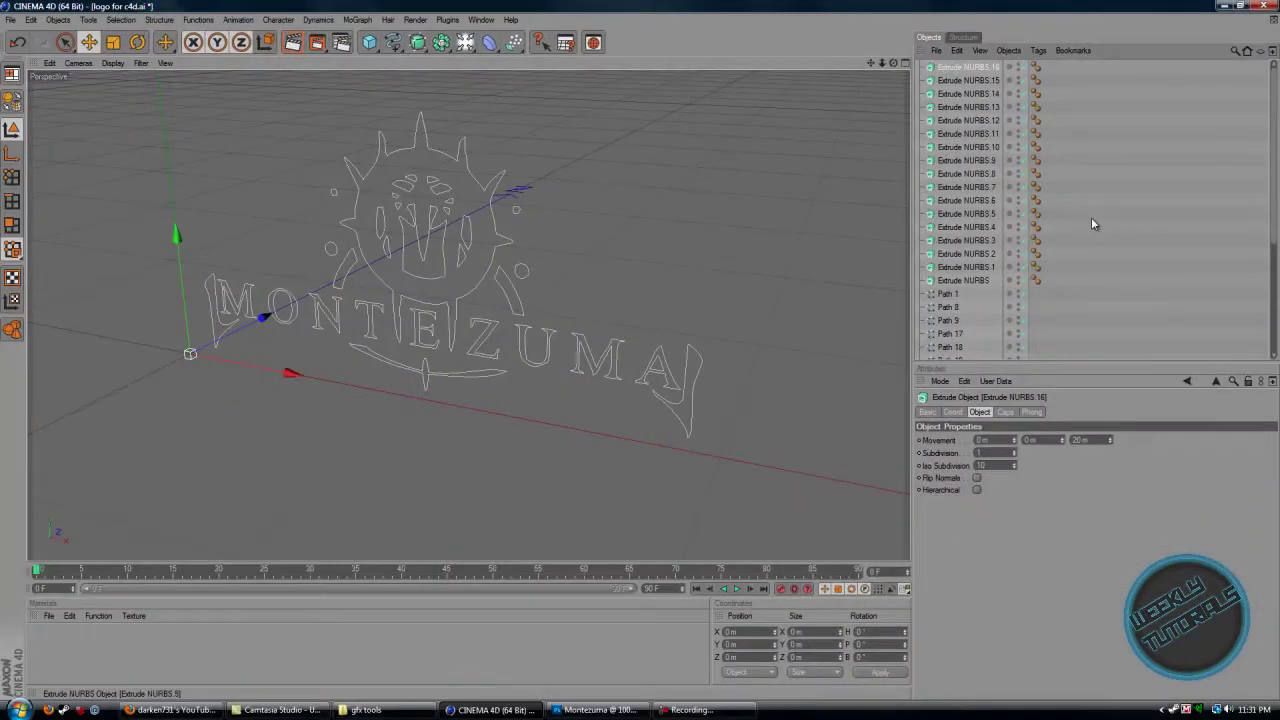
pyautogui.click(968, 282)
pyautogui.click(968, 268)
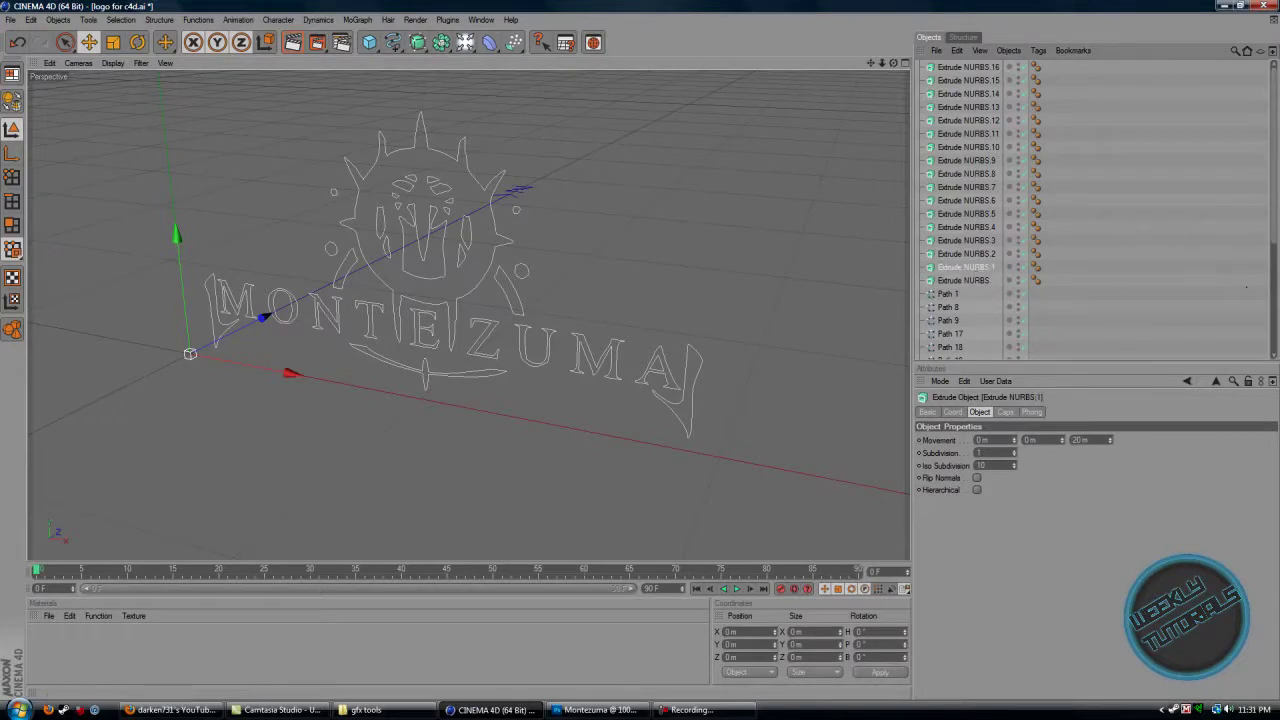
pyautogui.scroll(-5, 1273, 225)
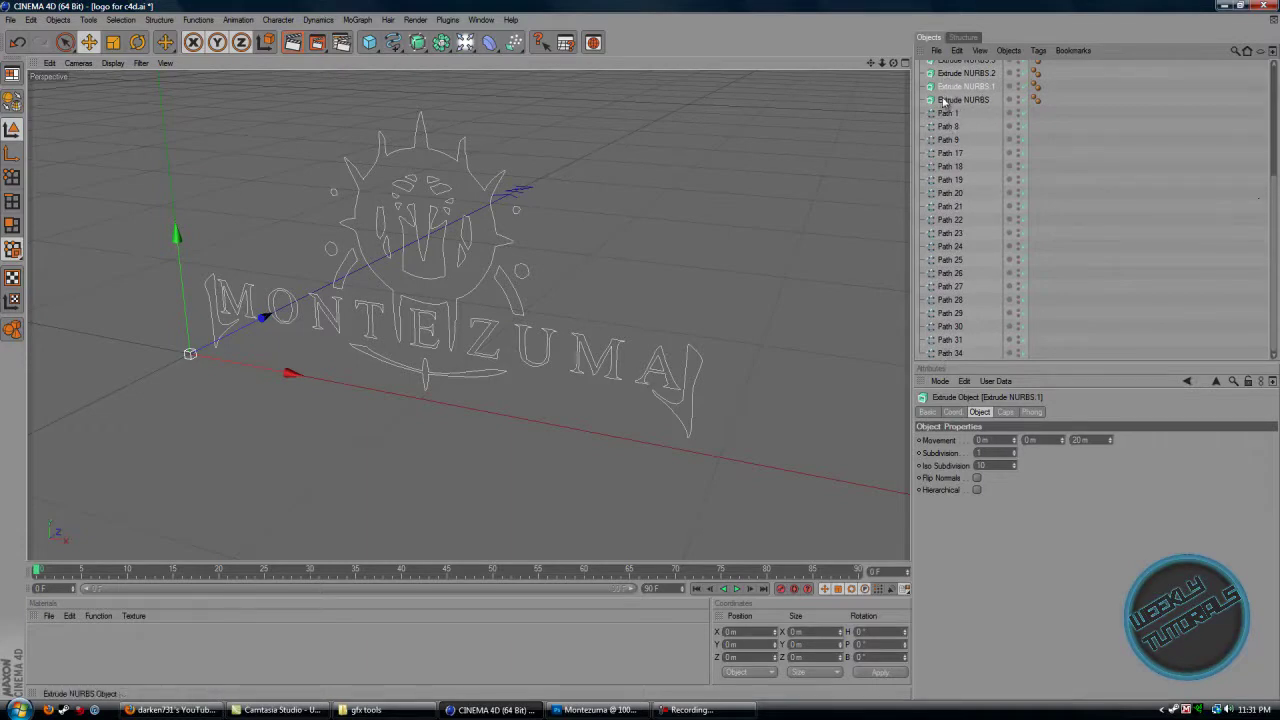
pyautogui.scroll(5, 1275, 205)
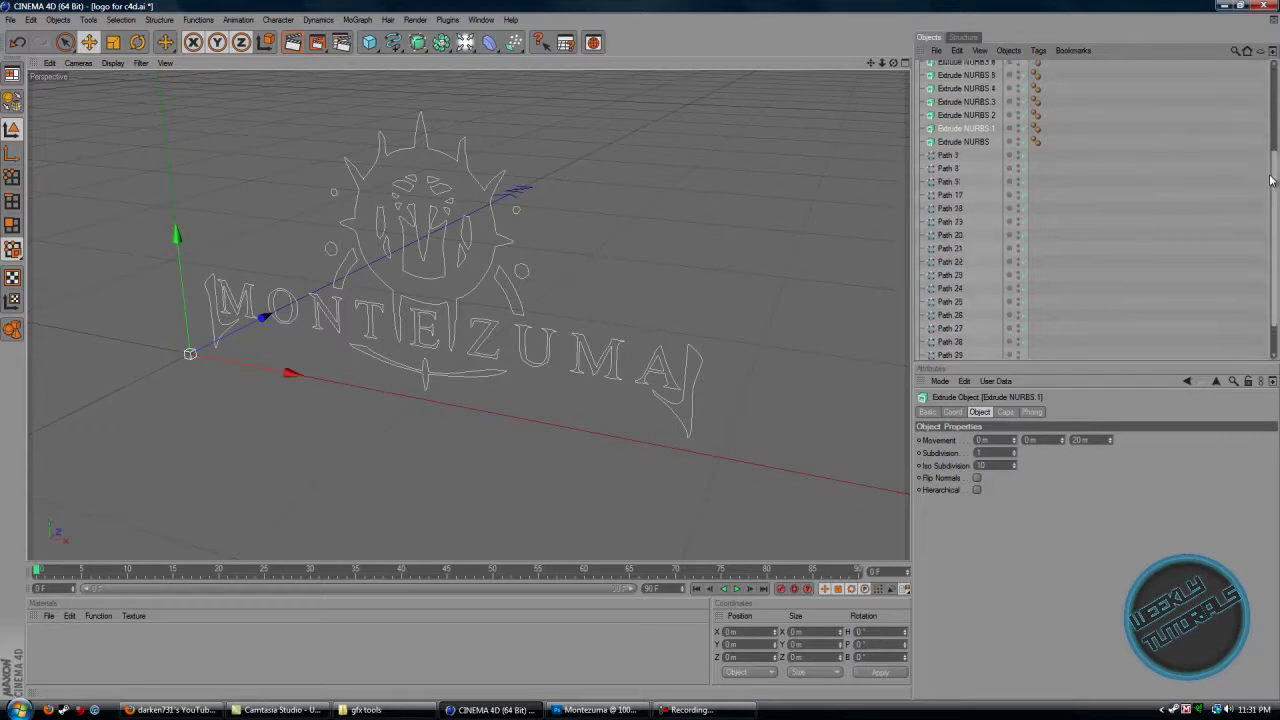
pyautogui.scroll(-5, 1273, 64)
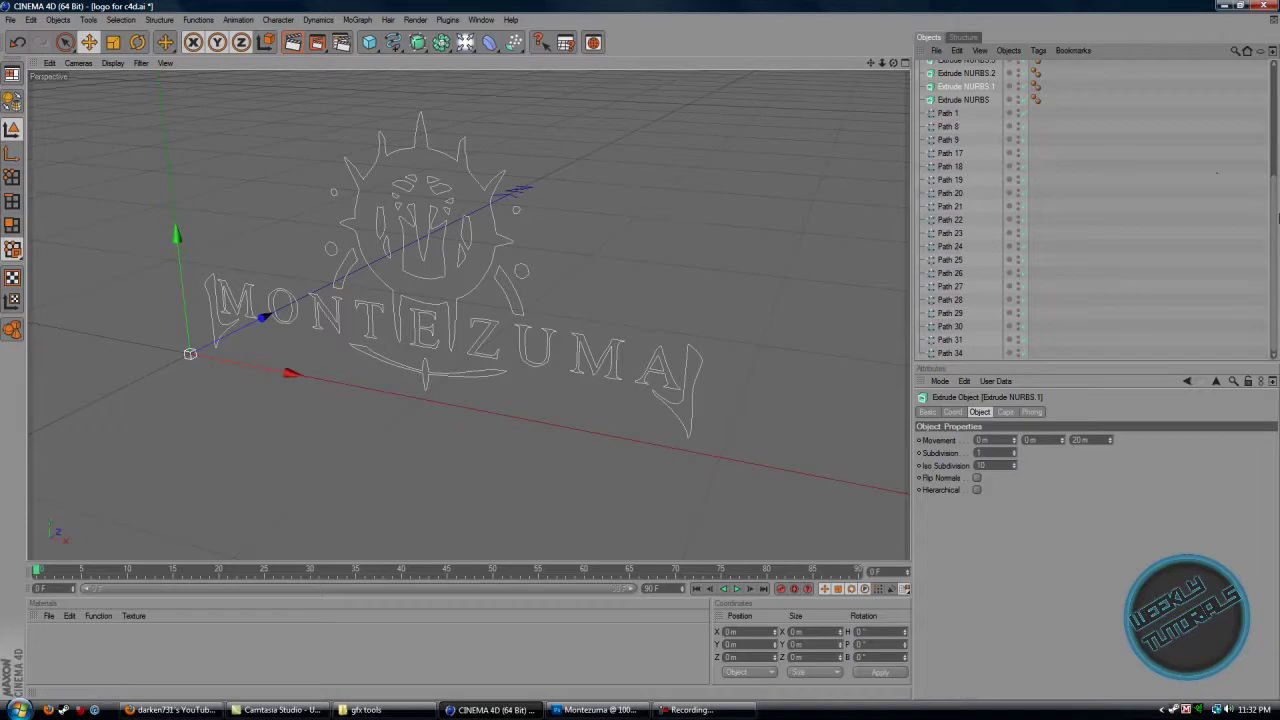
pyautogui.scroll(5, 1277, 226)
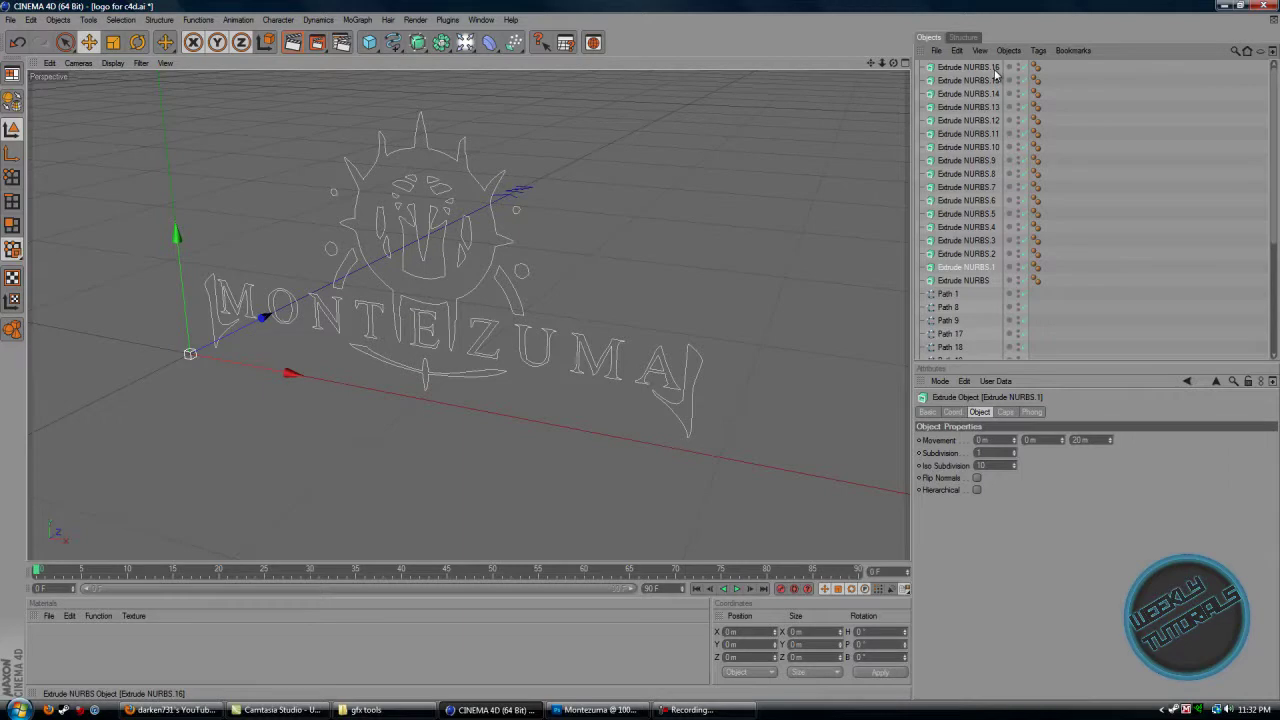
pyautogui.scroll(1, 995, 72)
pyautogui.click(995, 68)
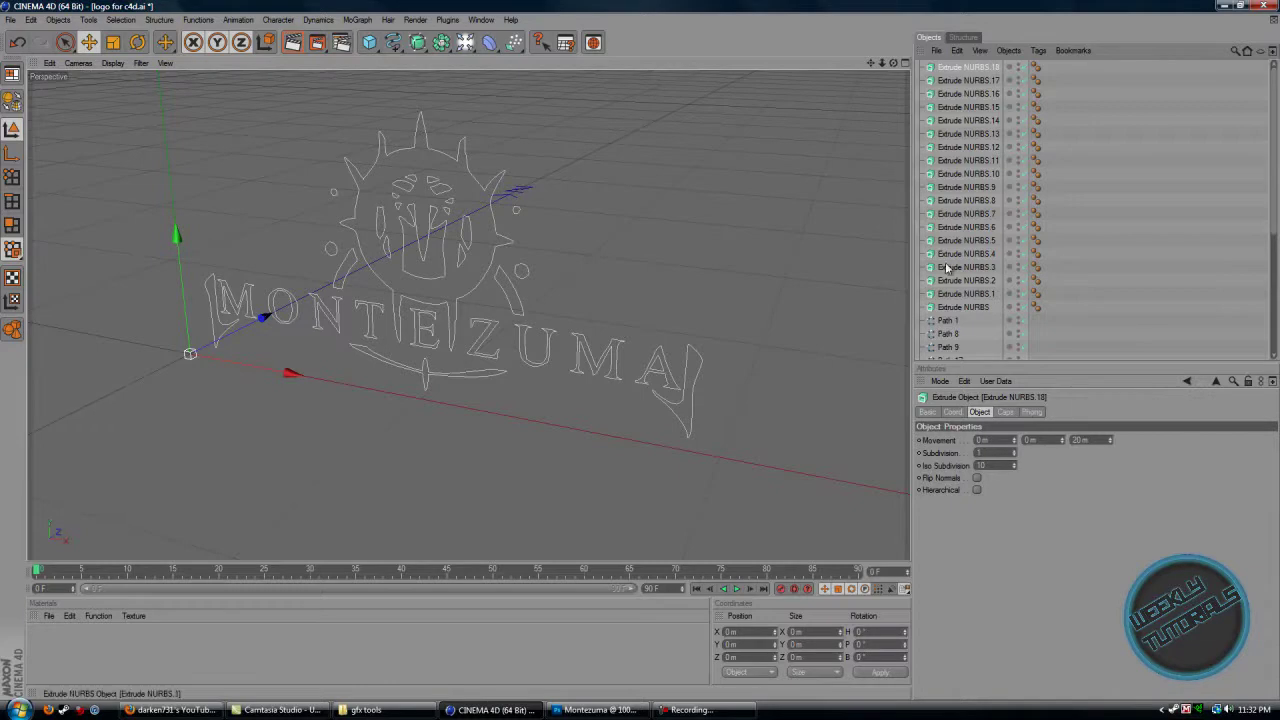
# Step: Nest Path 1, Path 8 and Path 9 inside Extrude NURBS, Extrude NURBS.1 and Extrude NURBS.2
pyautogui.moveTo(946, 320); pyautogui.dragTo(980, 312)
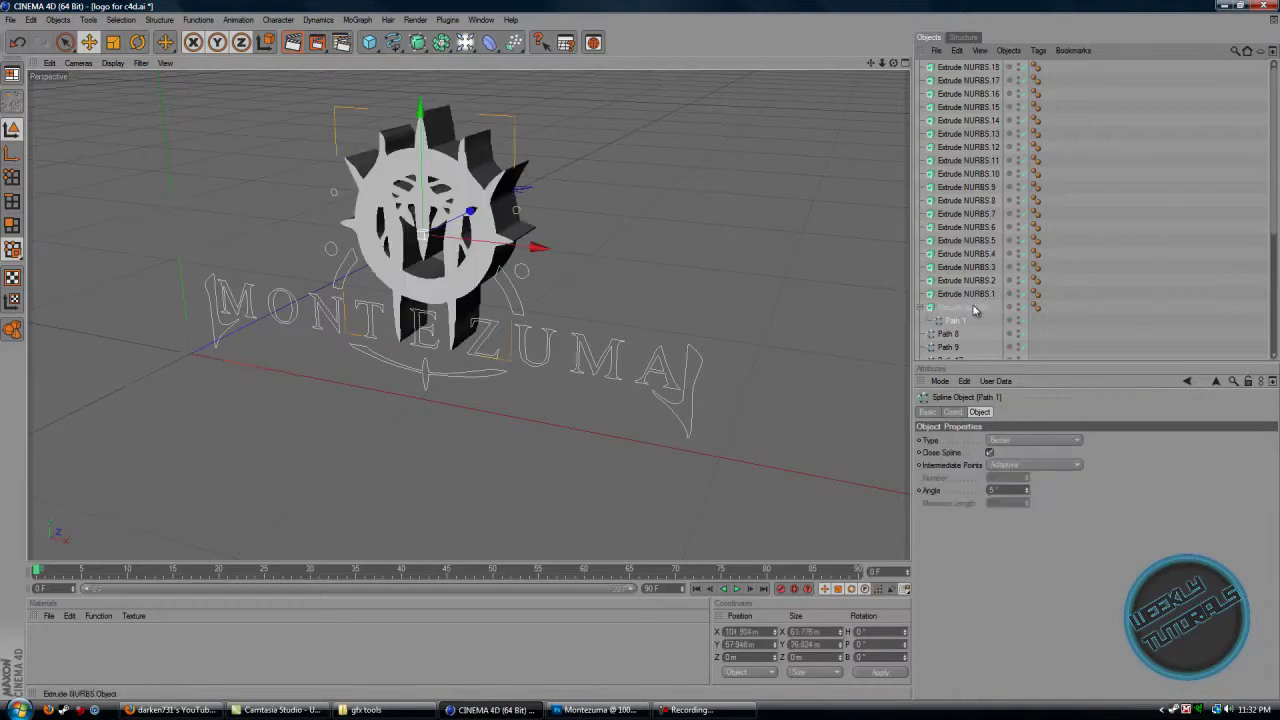
pyautogui.moveTo(975, 311)
pyautogui.mouseDown()
pyautogui.moveTo(990, 309)
pyautogui.moveTo(985, 298)
pyautogui.moveTo(966, 298)
pyautogui.mouseUp()
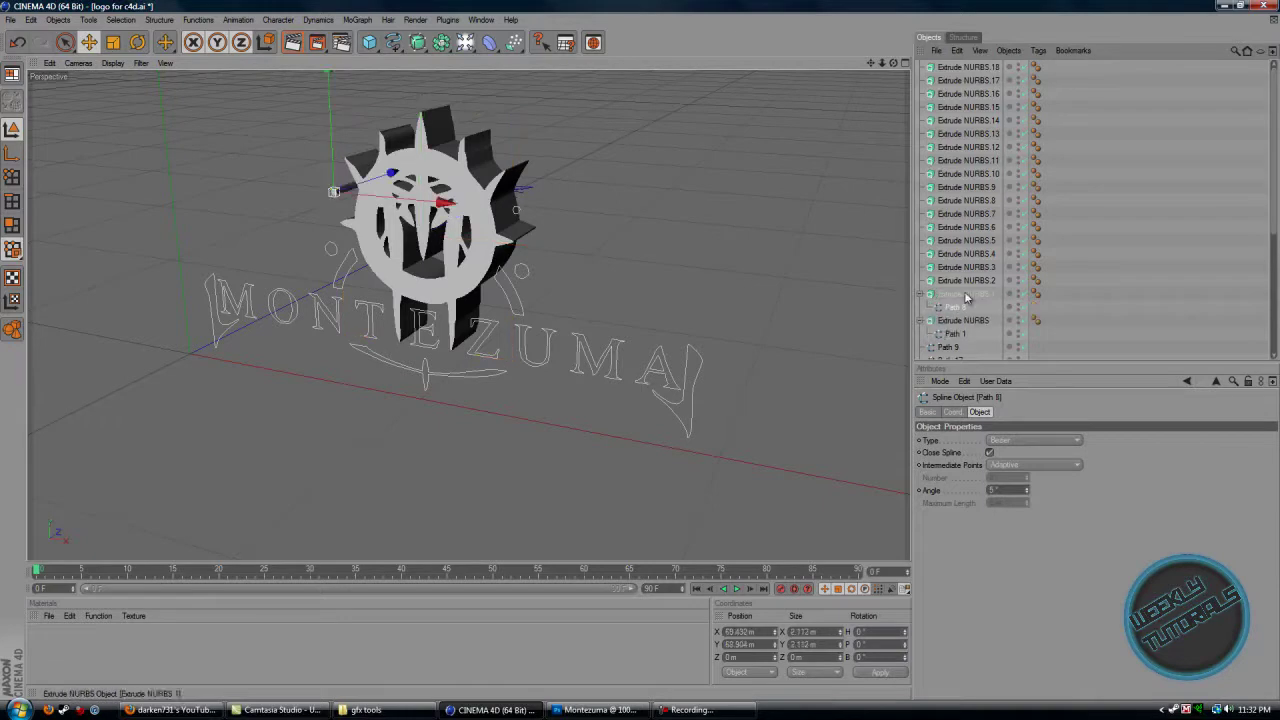
pyautogui.moveTo(948, 348); pyautogui.dragTo(981, 284)
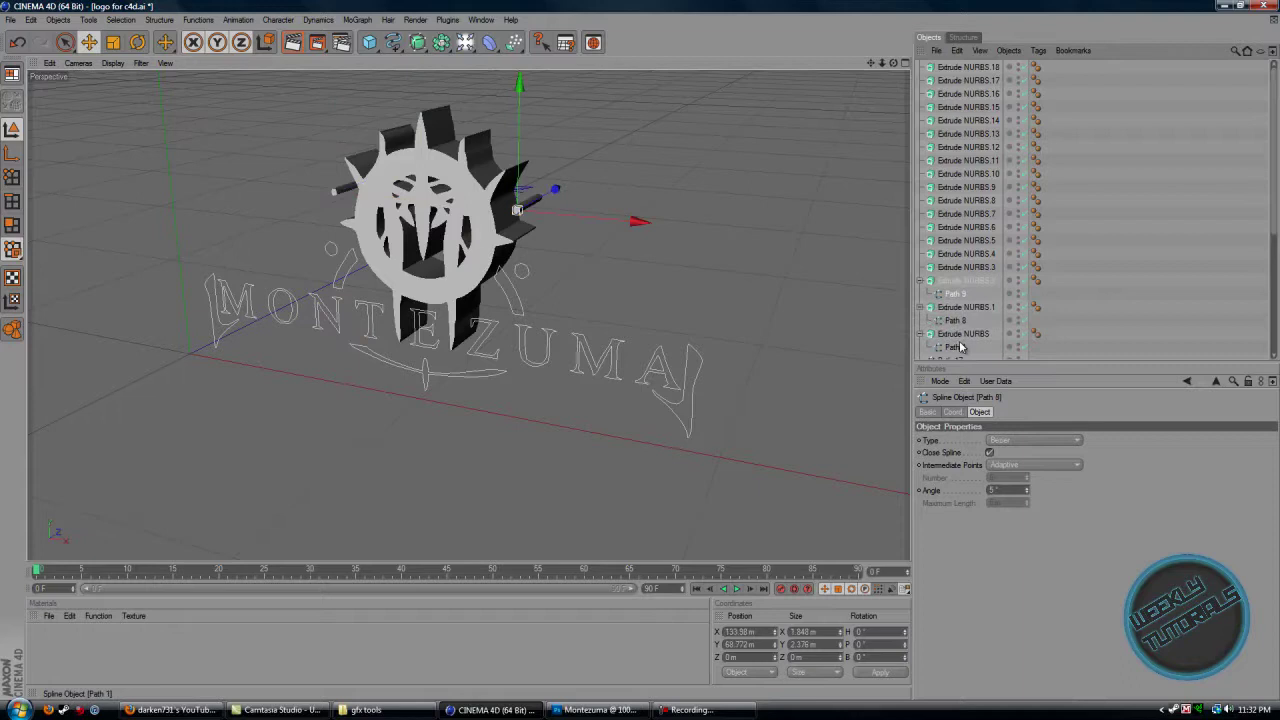
# Step: Nest Path 17 through Path 23 each inside Extrude NURBS.3 through Extrude NURBS.9
pyautogui.scroll(-2, 960, 346)
pyautogui.moveTo(954, 283); pyautogui.dragTo(973, 190)
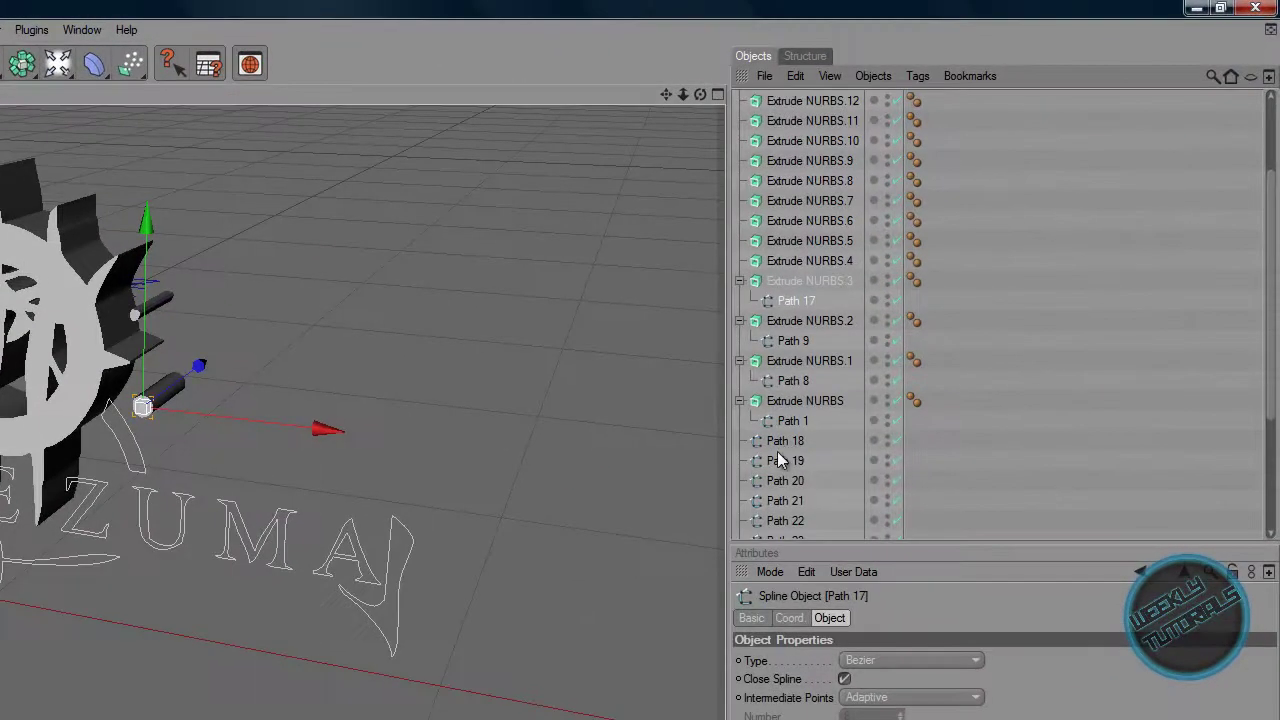
pyautogui.moveTo(794, 443); pyautogui.dragTo(810, 258)
pyautogui.moveTo(786, 461); pyautogui.dragTo(820, 218)
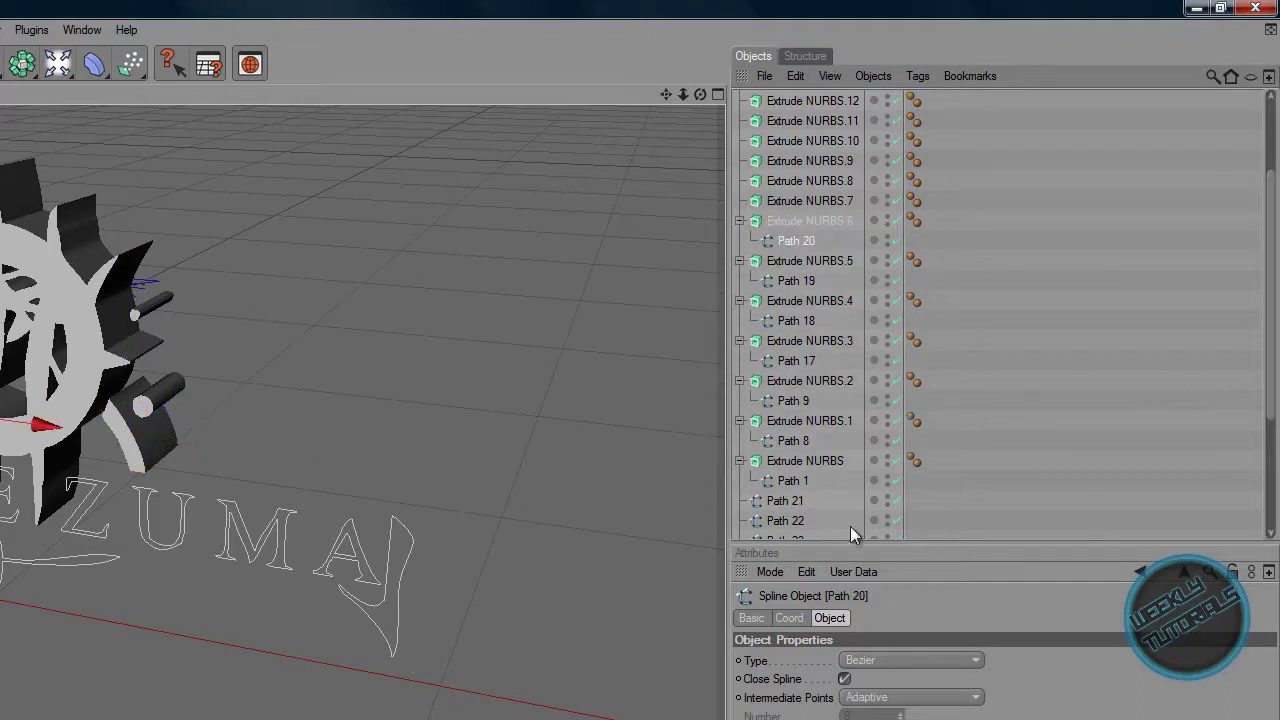
pyautogui.moveTo(781, 500); pyautogui.dragTo(825, 200)
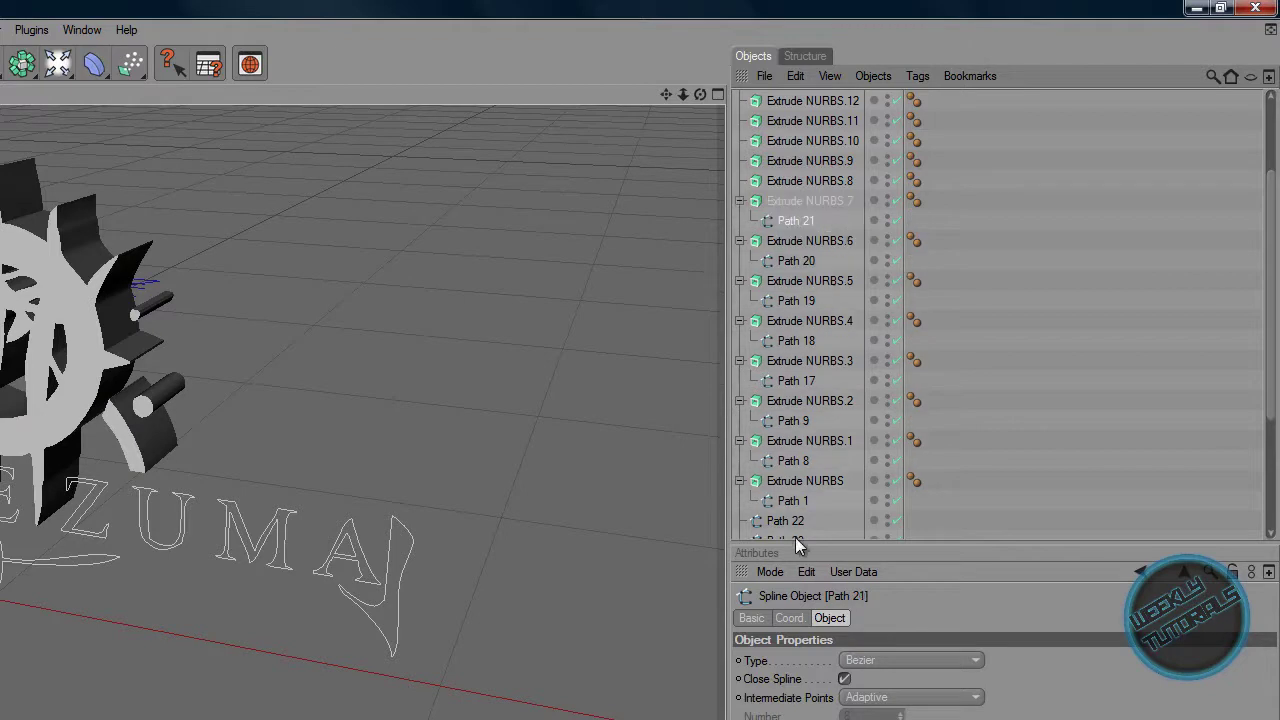
pyautogui.moveTo(785, 521); pyautogui.dragTo(846, 222)
pyautogui.moveTo(832, 177); pyautogui.dragTo(832, 178)
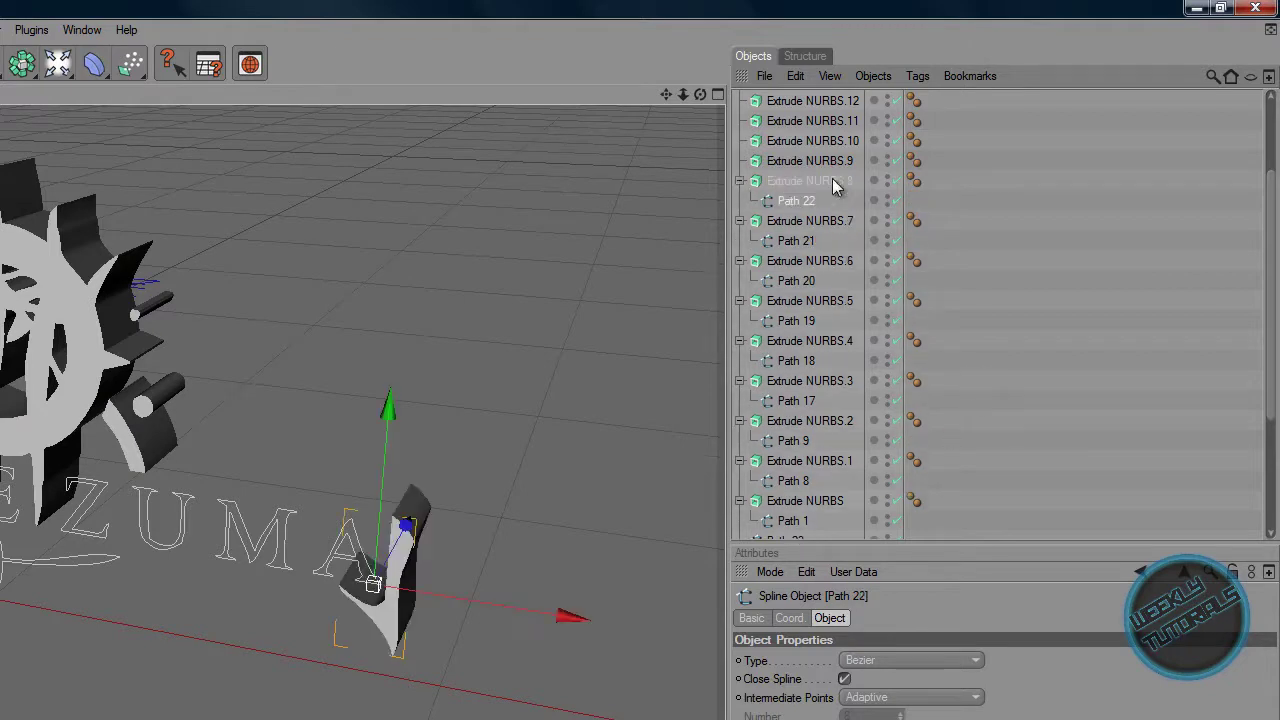
pyautogui.moveTo(1270, 207); pyautogui.dragTo(1270, 385)
pyautogui.moveTo(800, 353); pyautogui.dragTo(829, 280)
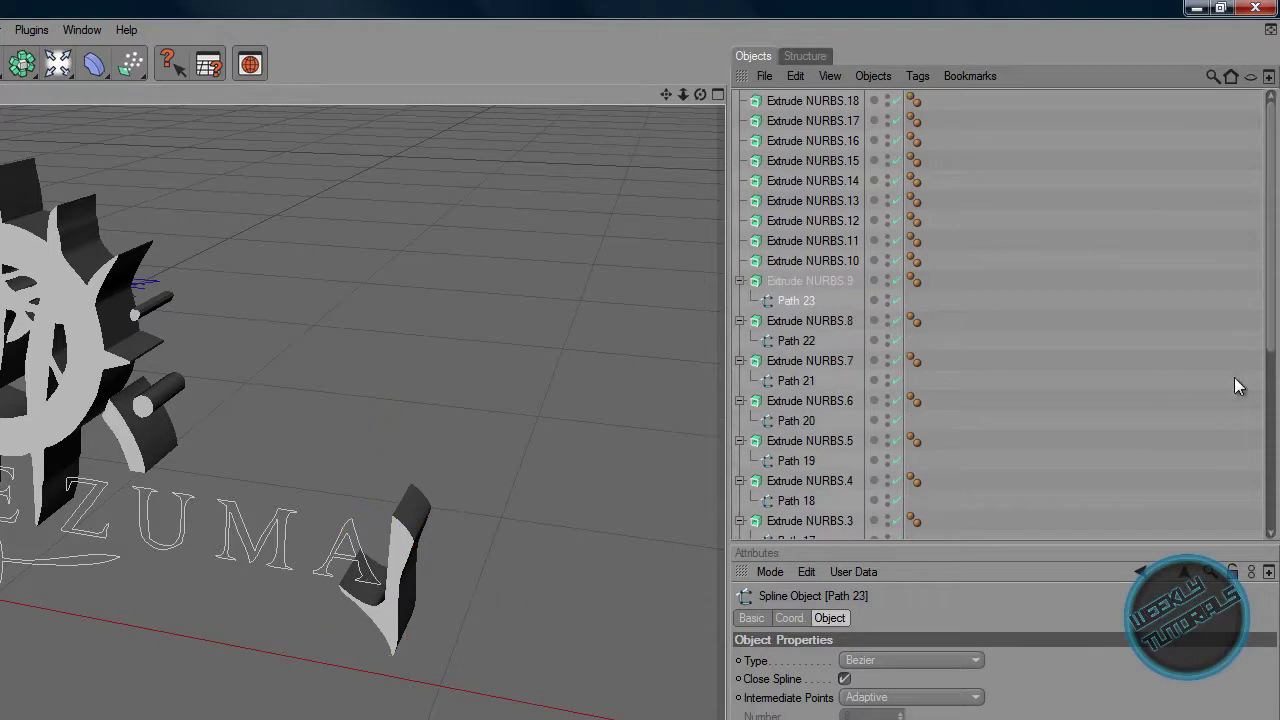
# Step: Nest Path 24, Path 25 and Path 26 inside Extrude NURBS.10, .11 and .12
pyautogui.moveTo(1274, 344); pyautogui.dragTo(1258, 497)
pyautogui.scroll(-1, 1258, 497)
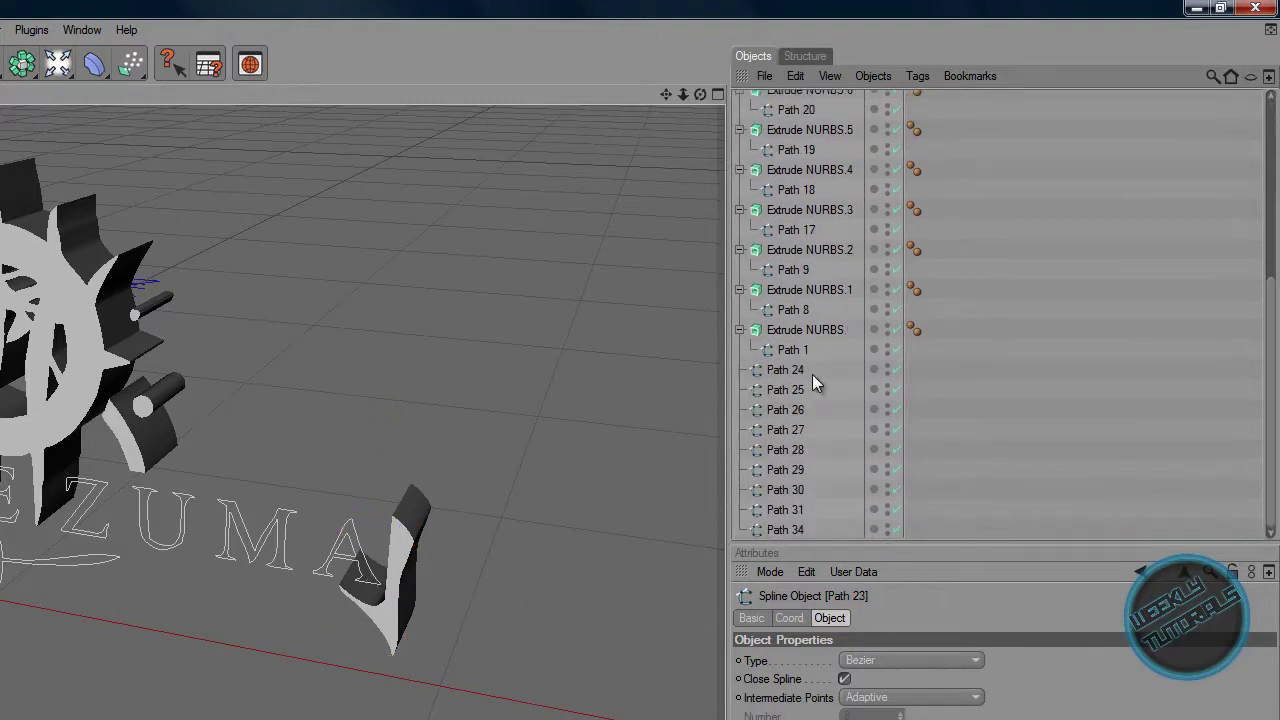
pyautogui.moveTo(797, 372); pyautogui.dragTo(844, 260)
pyautogui.moveTo(1273, 320); pyautogui.dragTo(1275, 553)
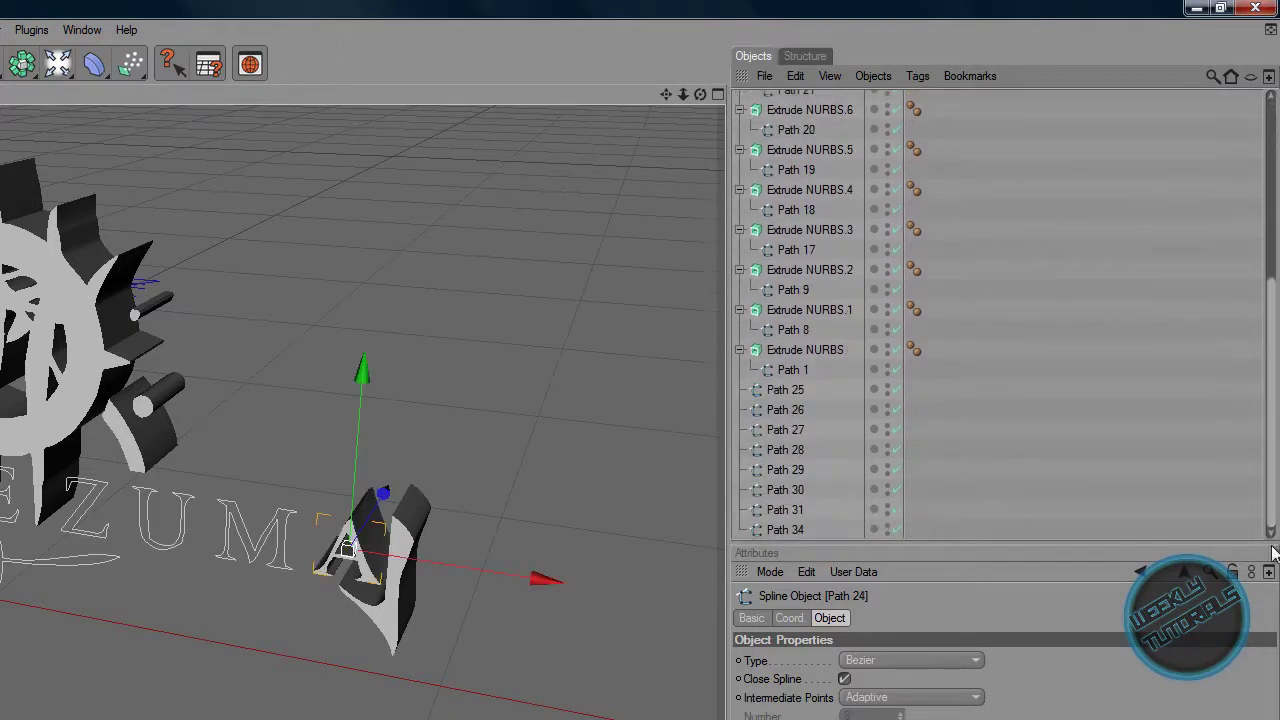
pyautogui.moveTo(898, 233); pyautogui.dragTo(822, 252)
pyautogui.moveTo(1268, 315); pyautogui.dragTo(1255, 503)
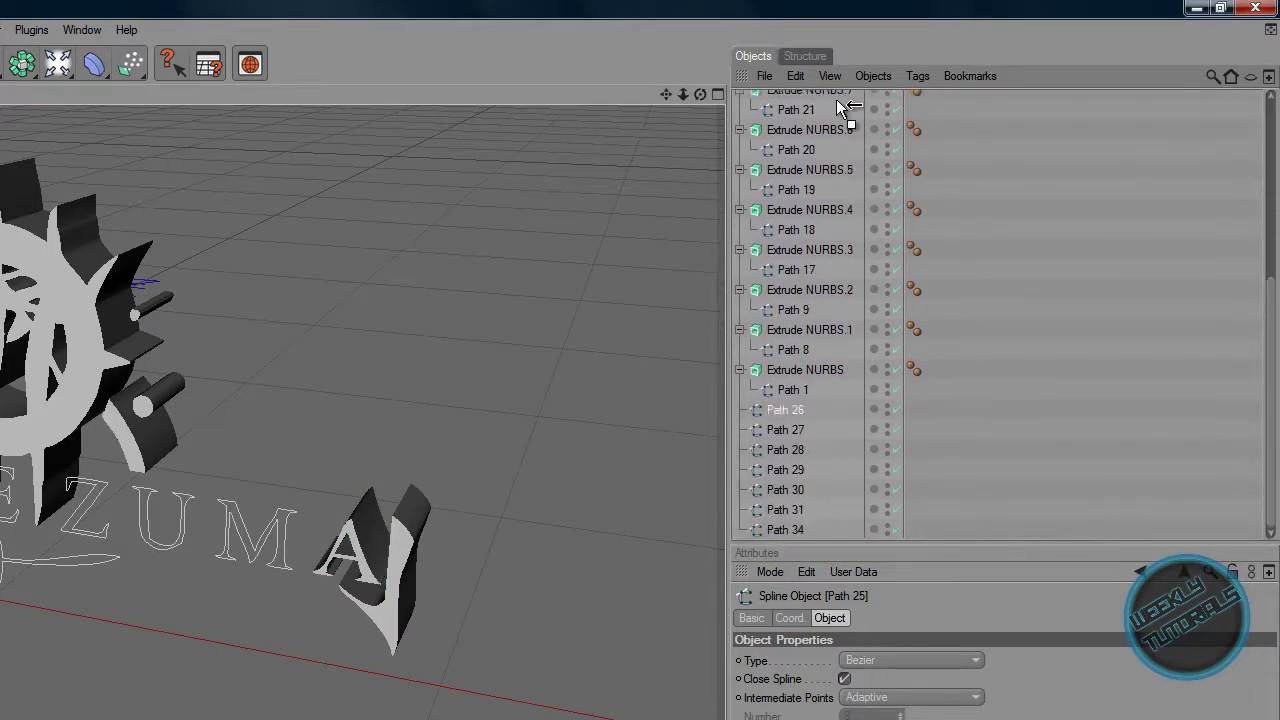
pyautogui.moveTo(838, 101); pyautogui.dragTo(833, 219)
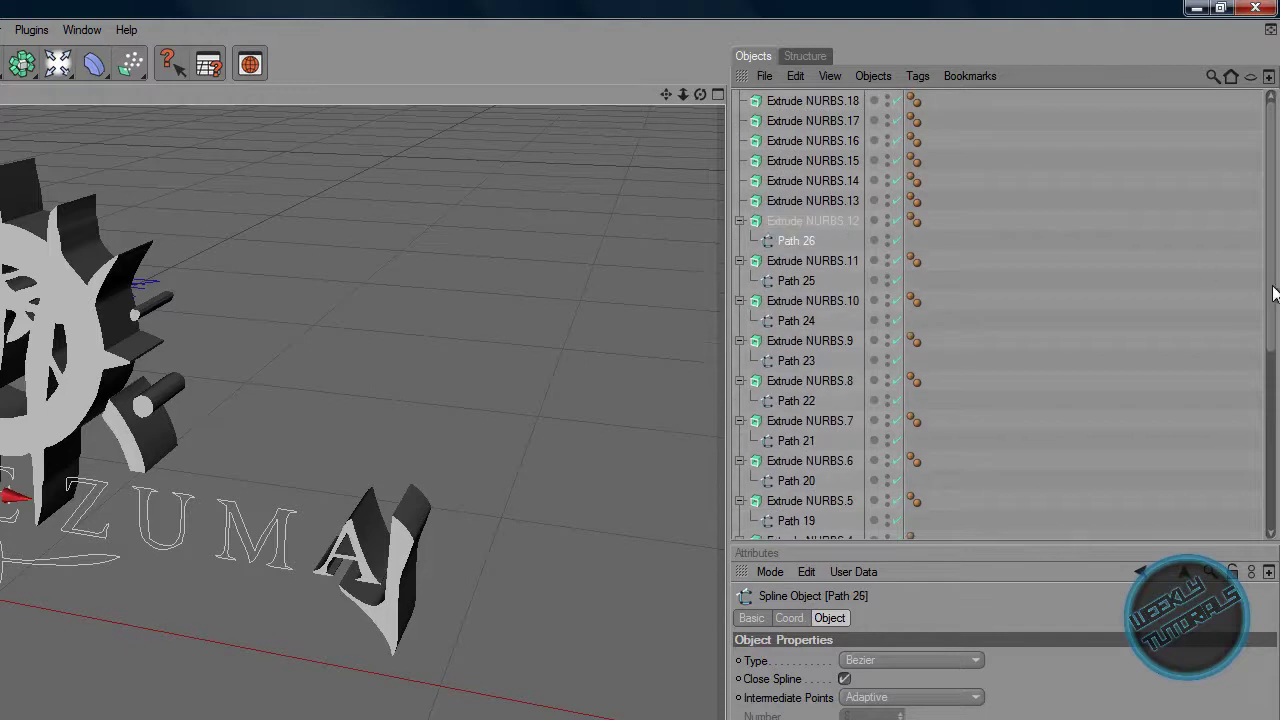
# Step: Nest Path 27 through Path 30 inside Extrude NURBS.13 through Extrude NURBS.16
pyautogui.moveTo(1275, 292); pyautogui.dragTo(1134, 548)
pyautogui.moveTo(792, 428); pyautogui.dragTo(845, 136)
pyautogui.moveTo(1268, 354); pyautogui.dragTo(1270, 537)
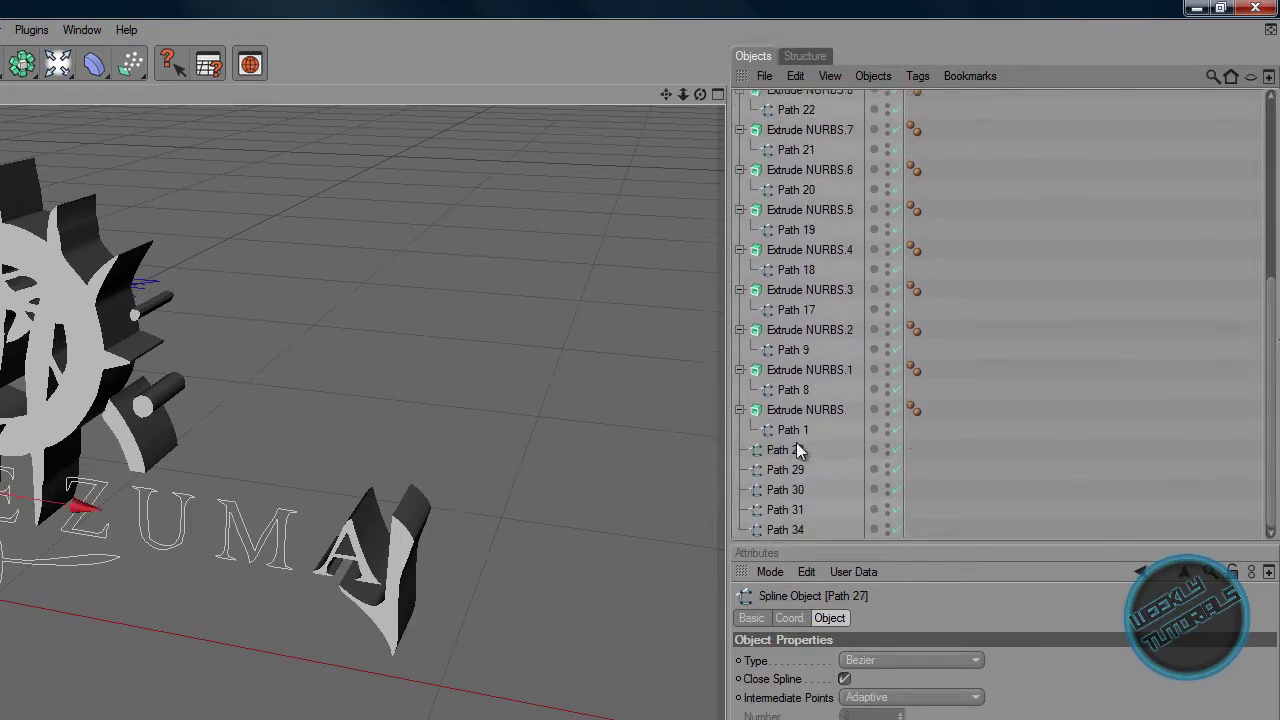
pyautogui.moveTo(798, 449); pyautogui.dragTo(845, 180)
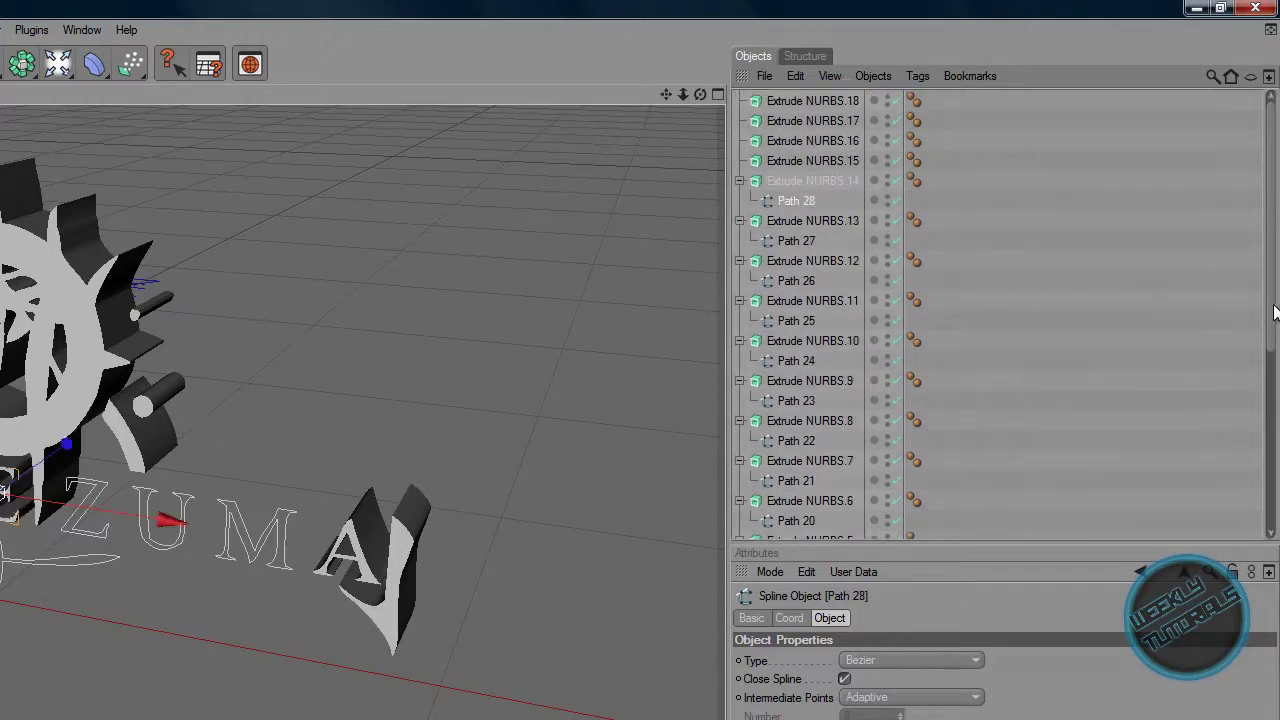
pyautogui.moveTo(1272, 309); pyautogui.dragTo(1276, 600)
pyautogui.moveTo(790, 469); pyautogui.dragTo(835, 100)
pyautogui.moveTo(849, 158); pyautogui.dragTo(849, 160)
pyautogui.moveTo(1272, 300); pyautogui.dragTo(1272, 457)
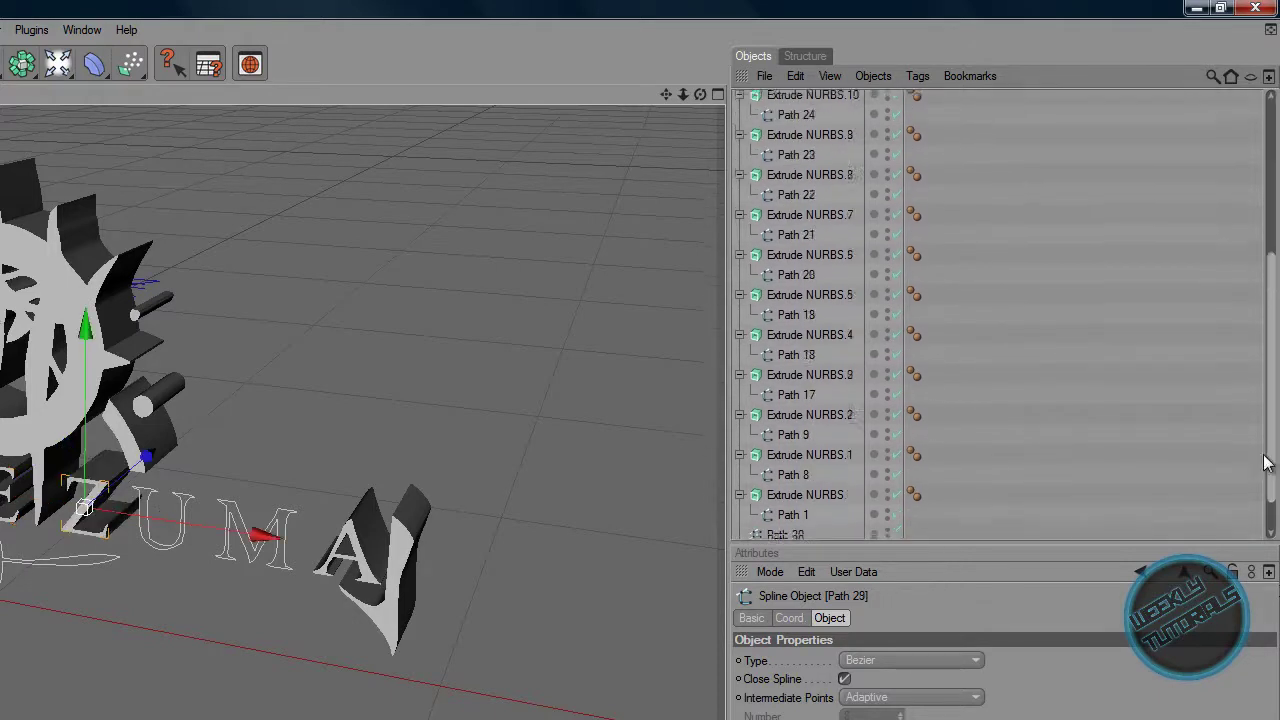
pyautogui.moveTo(785, 489); pyautogui.dragTo(839, 136)
pyautogui.moveTo(1272, 330); pyautogui.dragTo(1266, 470)
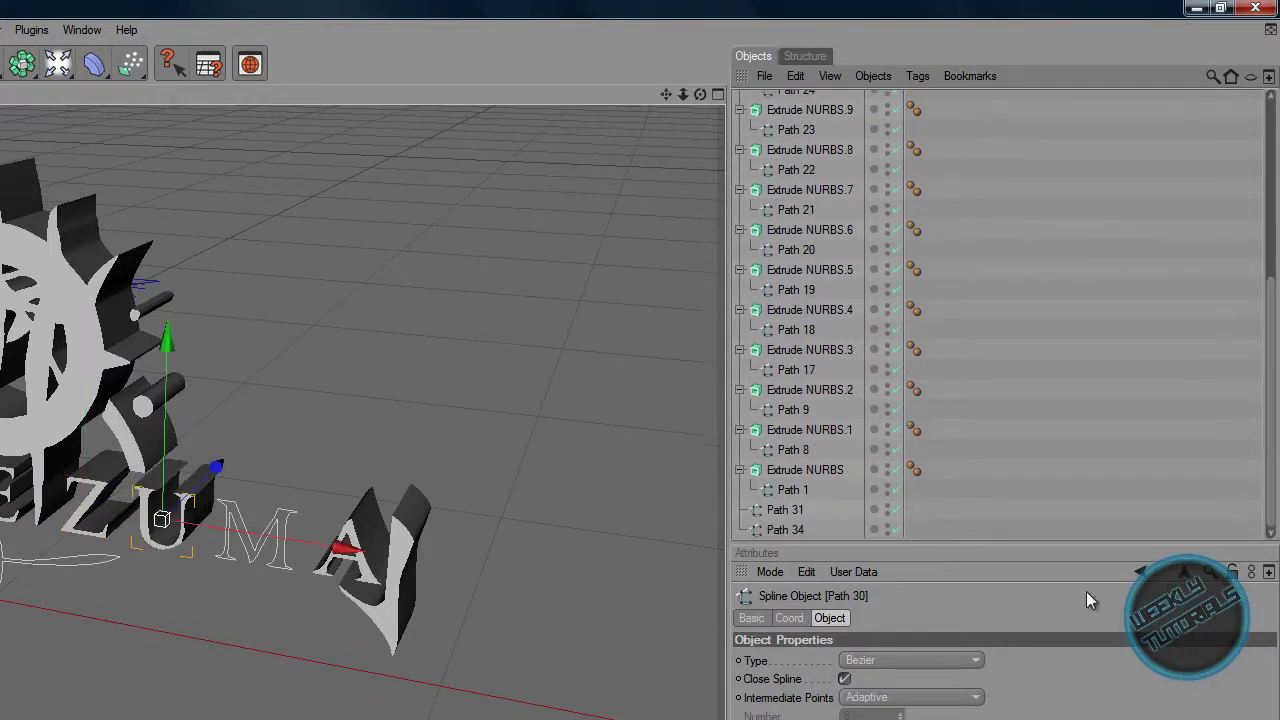
# Step: Nest Path 31 in Extrude NURBS.17 and Path 34 in Extrude NURBS.18, then deselect everything
pyautogui.click(785, 510)
pyautogui.keyDown('shift'); pyautogui.click(785, 529); pyautogui.keyUp('shift')
pyautogui.click(1023, 512)
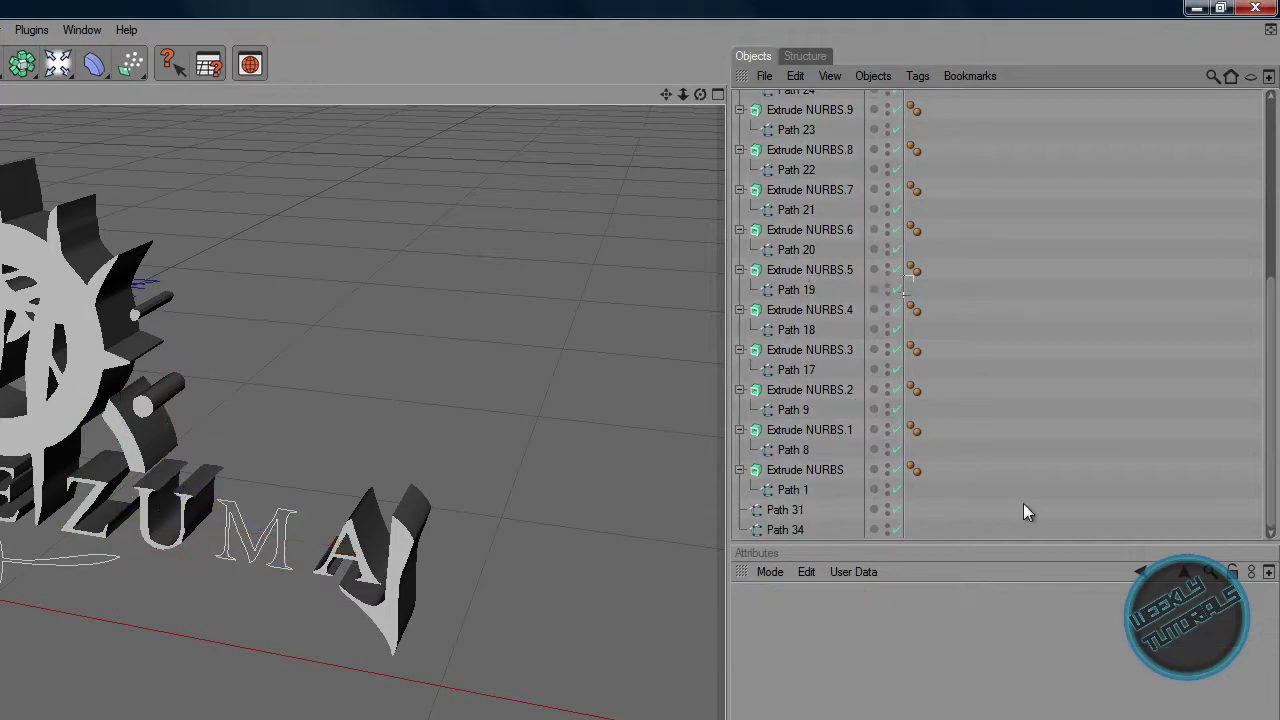
pyautogui.moveTo(794, 517); pyautogui.dragTo(822, 124)
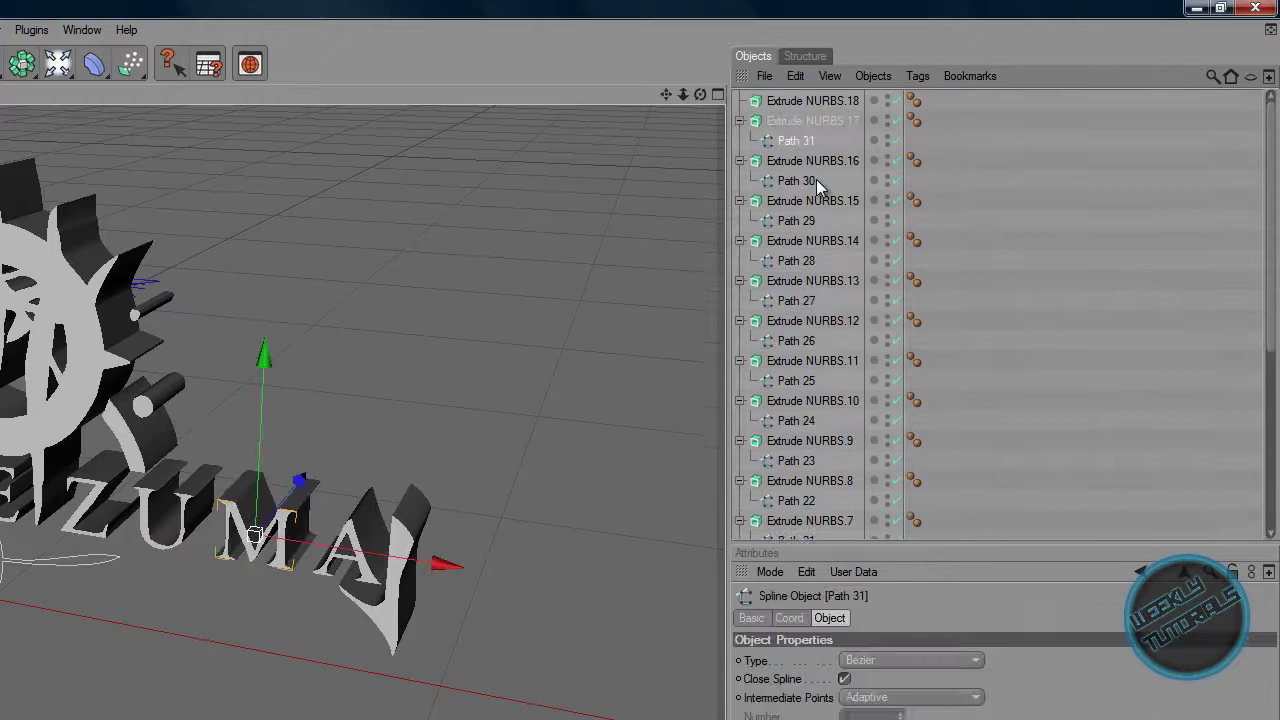
pyautogui.scroll(-5, 839, 499)
pyautogui.moveTo(880, 393); pyautogui.dragTo(812, 102)
pyautogui.click(460, 419)
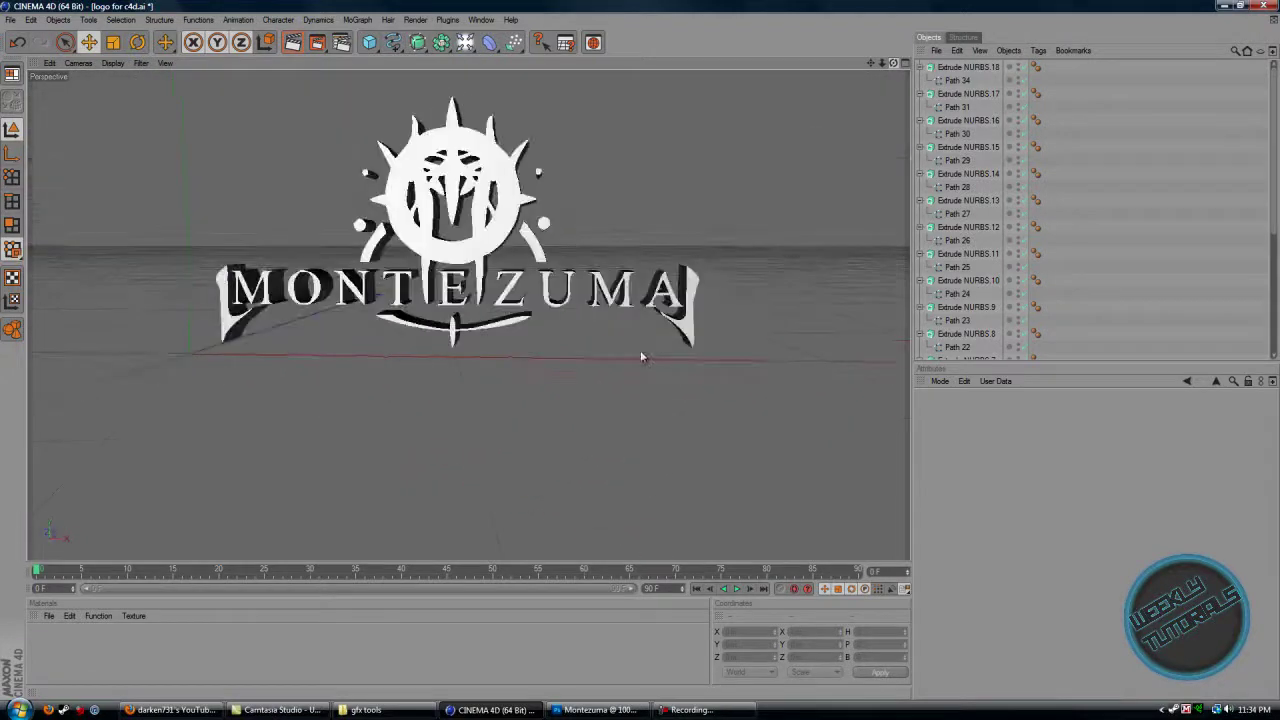
# Step: Create material Mat coloured red (R 255, G 81, B 81) and drag it onto the sun emblem
pyautogui.doubleClick(66, 650)
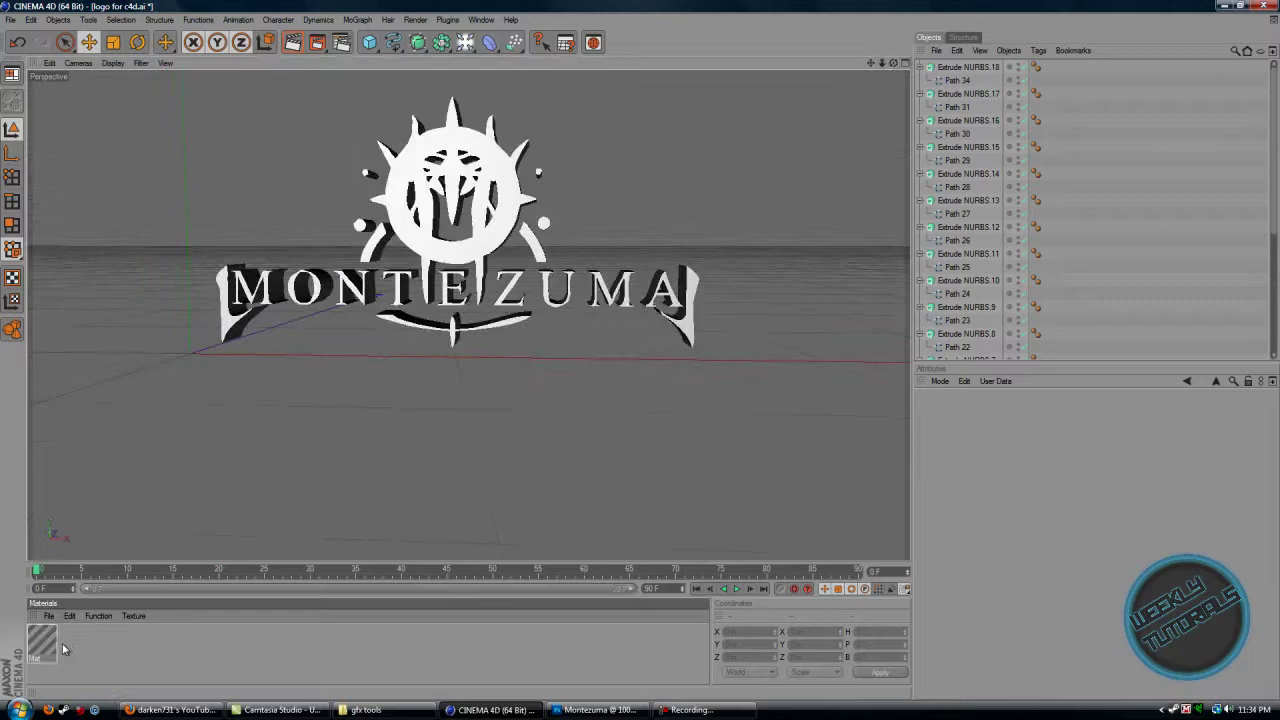
pyautogui.doubleClick(50, 645)
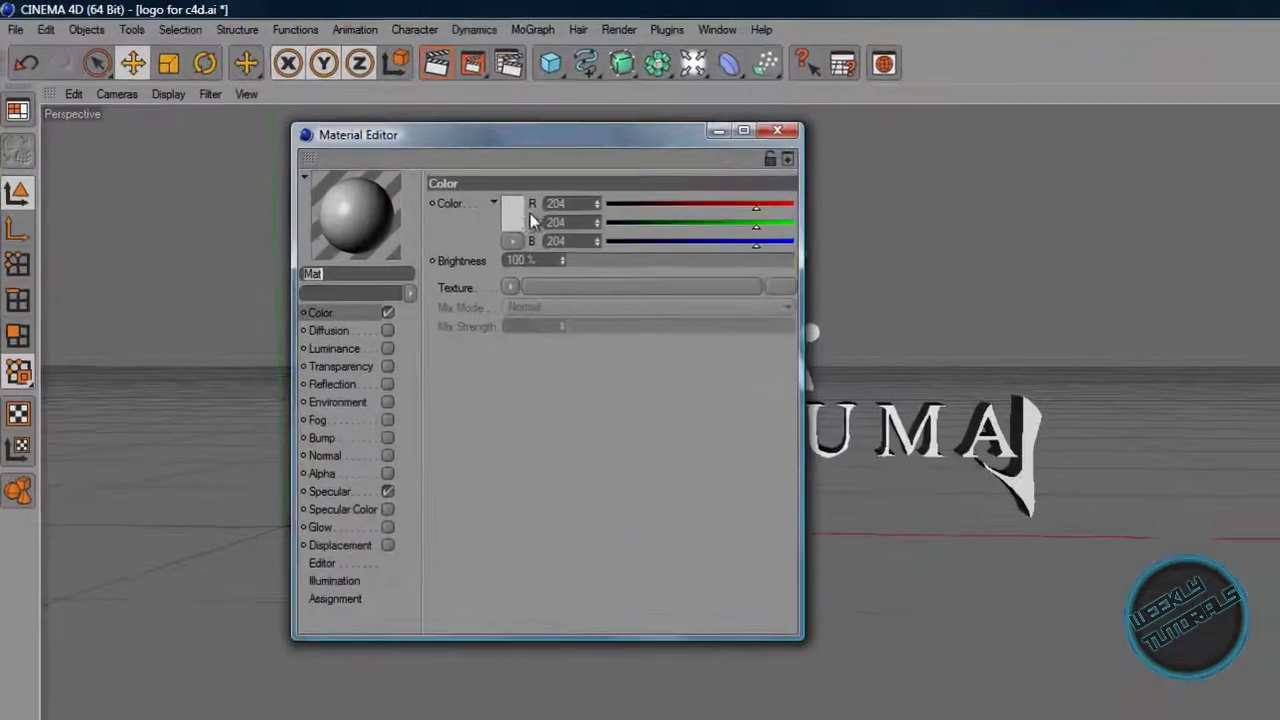
pyautogui.click(344, 143)
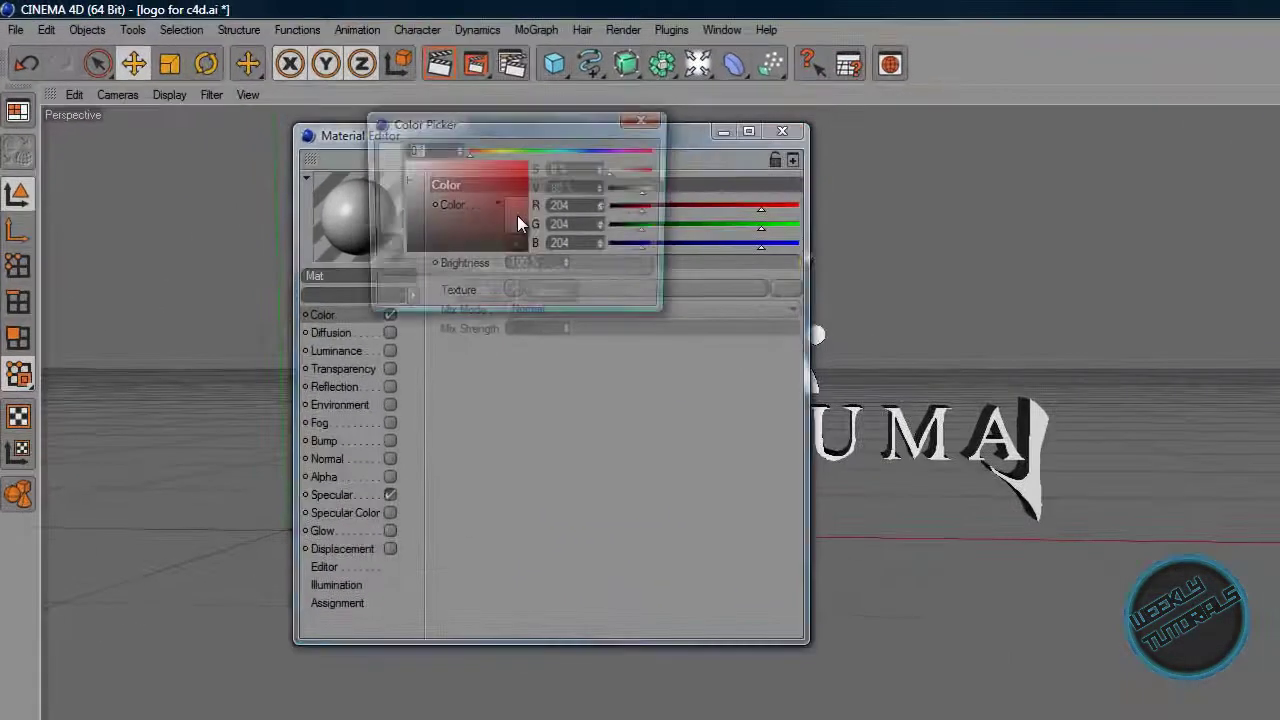
pyautogui.moveTo(517, 215); pyautogui.dragTo(483, 80)
pyautogui.click(470, 296)
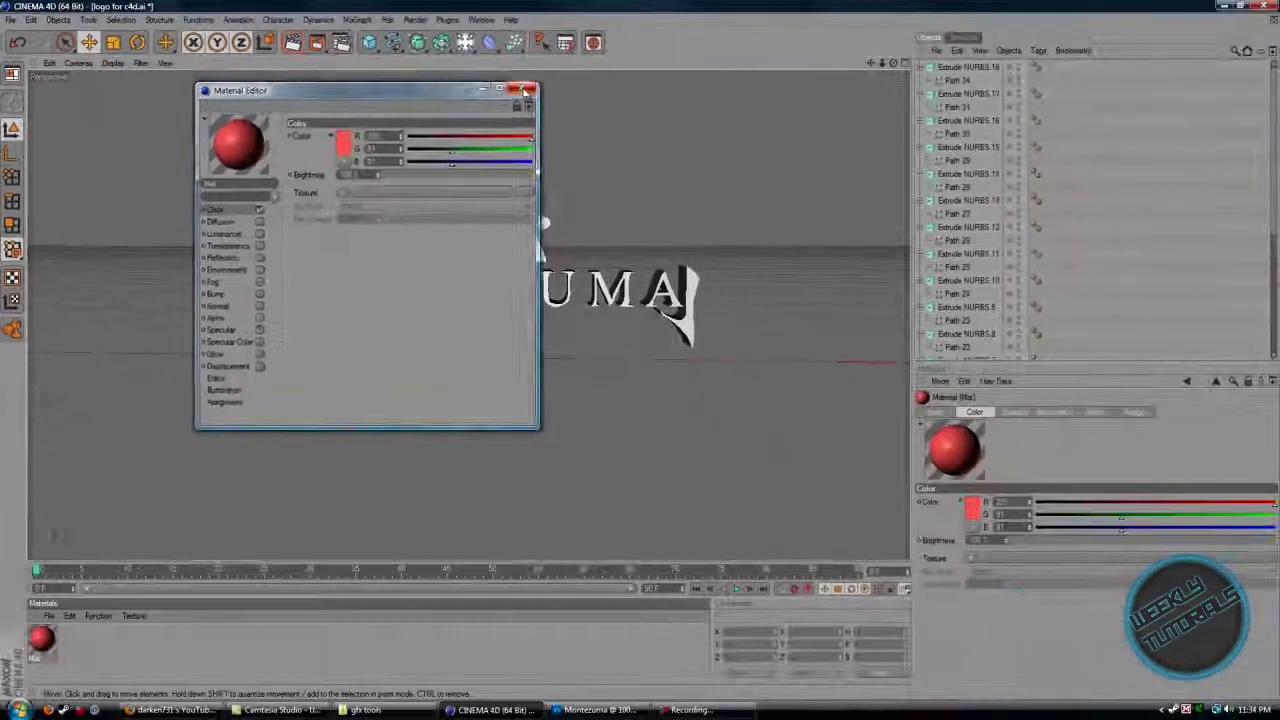
pyautogui.click(525, 90)
pyautogui.moveTo(41, 640); pyautogui.dragTo(479, 248)
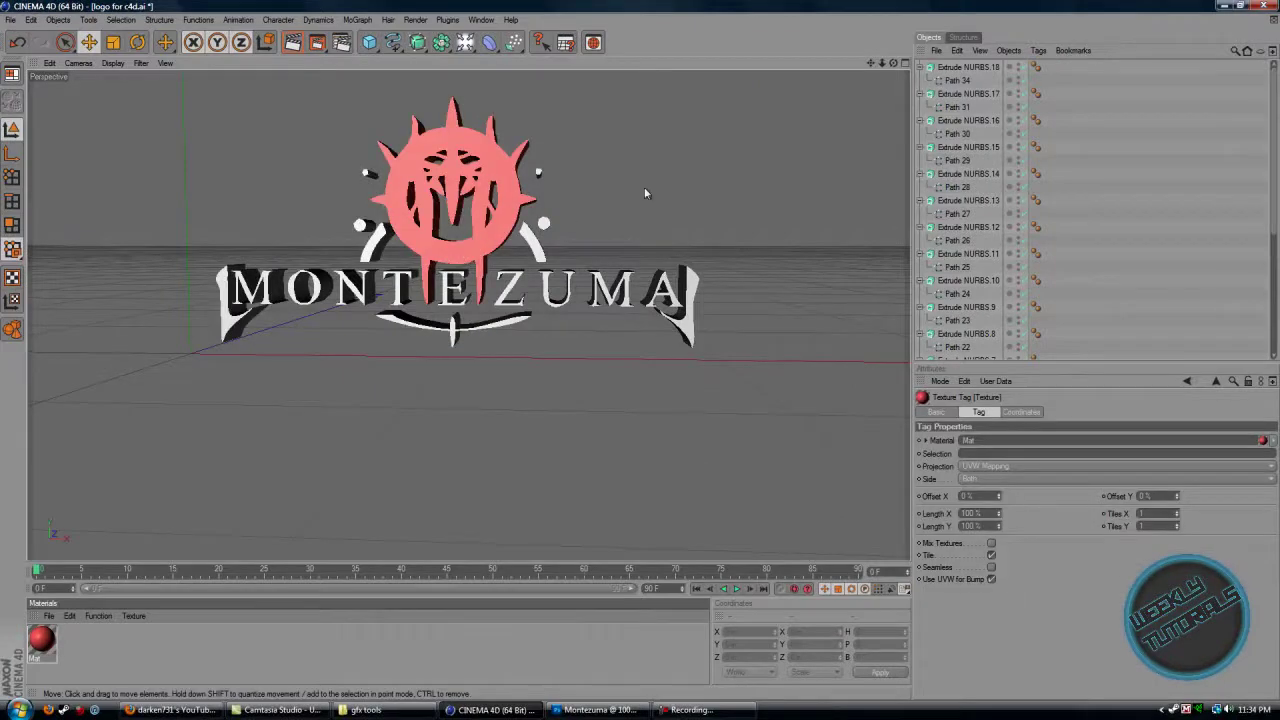
pyautogui.scroll(-2, 597, 322)
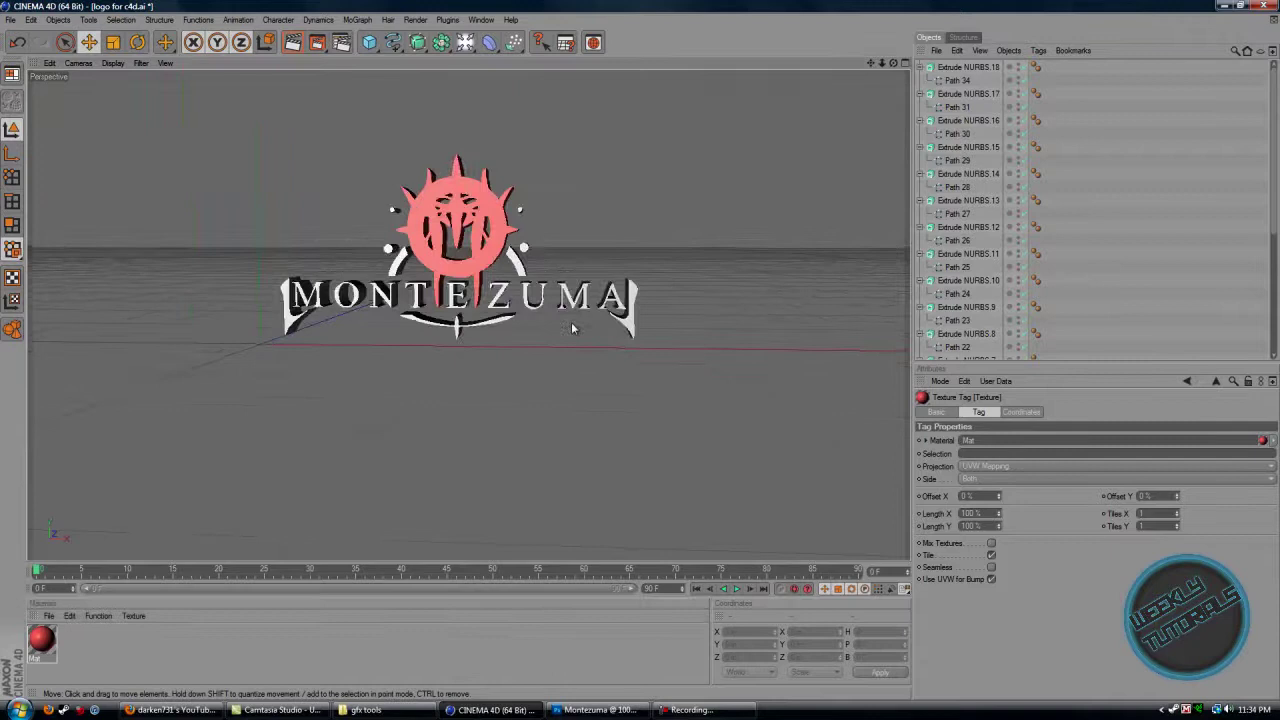